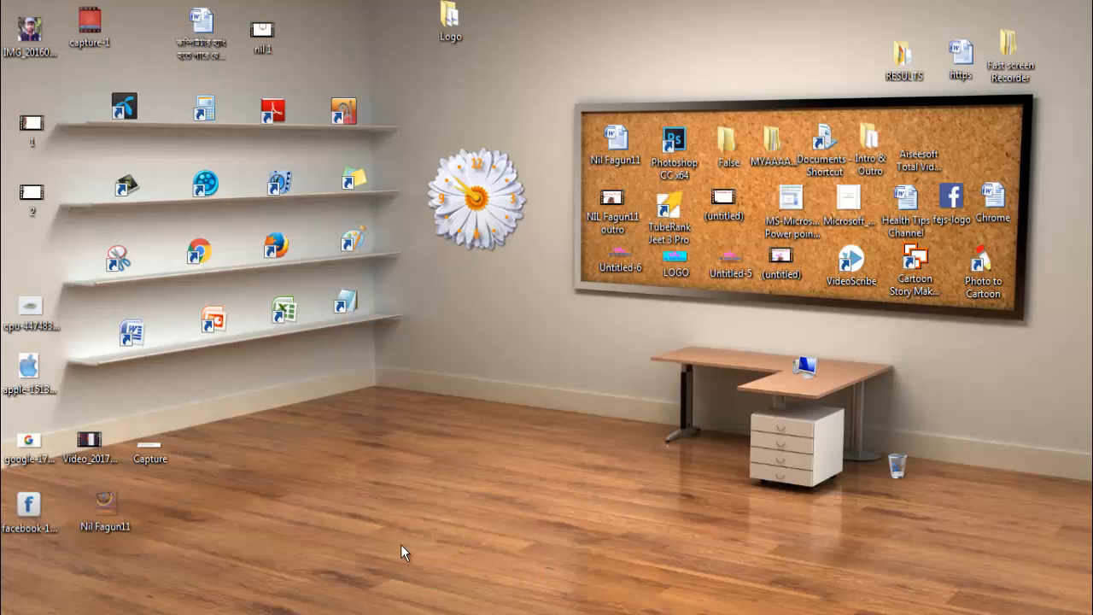
View the Capture image from the desktop to read the comment about watermark positioning, close it and refresh the desktop.
{"action": "double_click", "coordinate": [167, 452]}
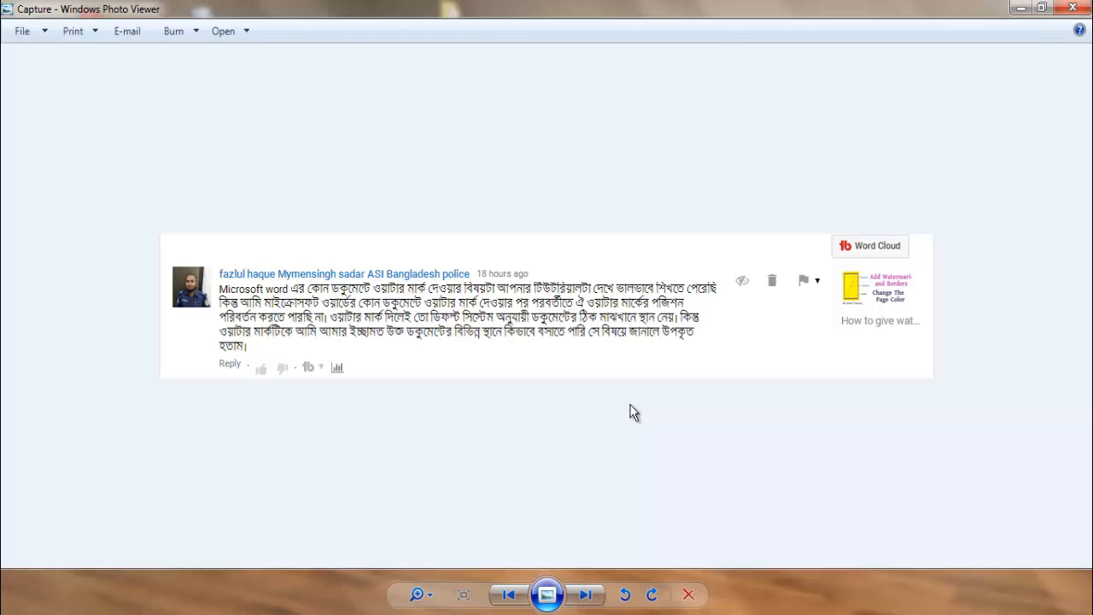
{"action": "left_click", "coordinate": [1072, 8]}
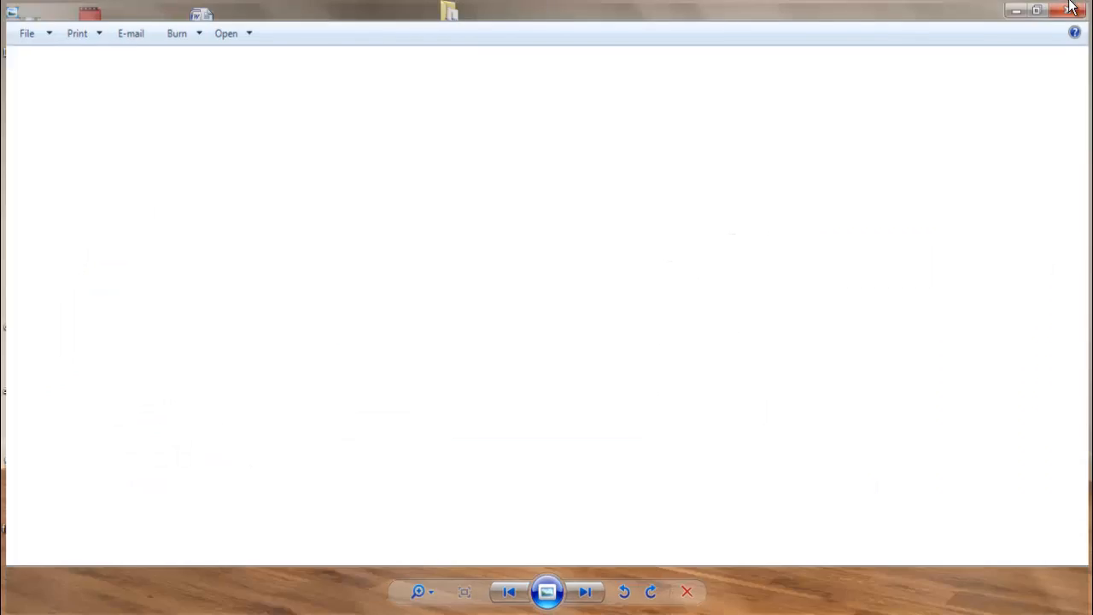
{"action": "right_click", "coordinate": [529, 327]}
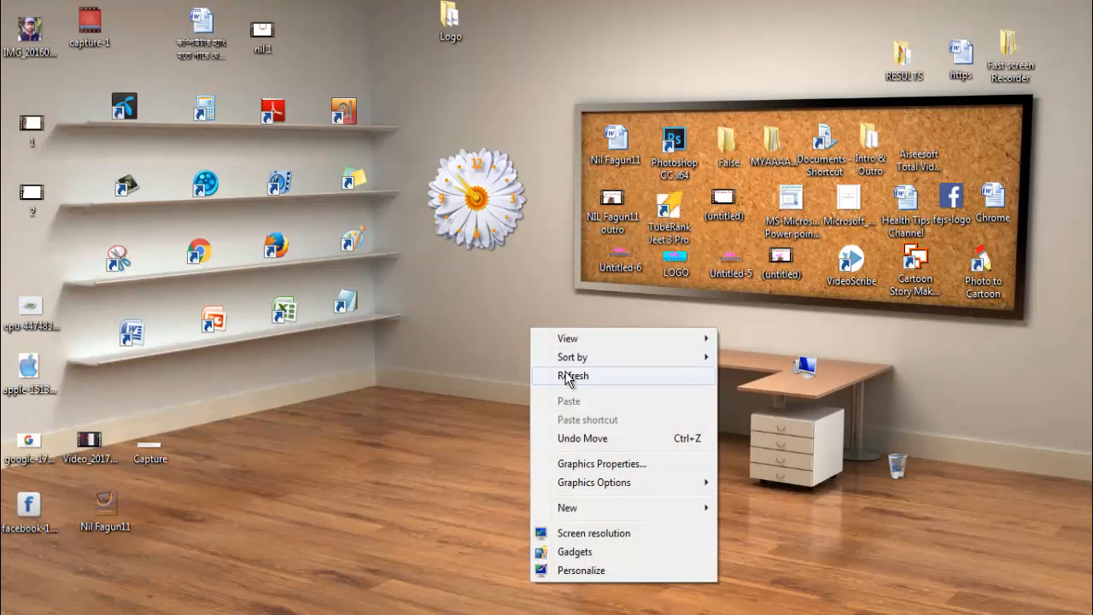
{"action": "left_click", "coordinate": [557, 374]}
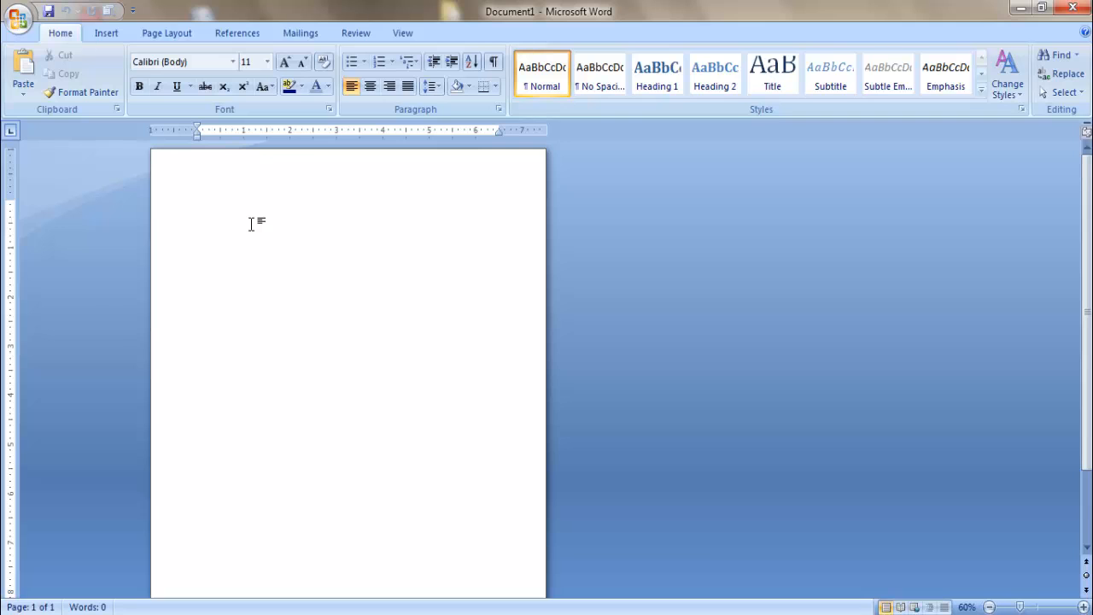
In Microsoft Word, paste the copied channel information and tutorial link list into the blank document.
{"action": "key", "text": "ctrl+v"}
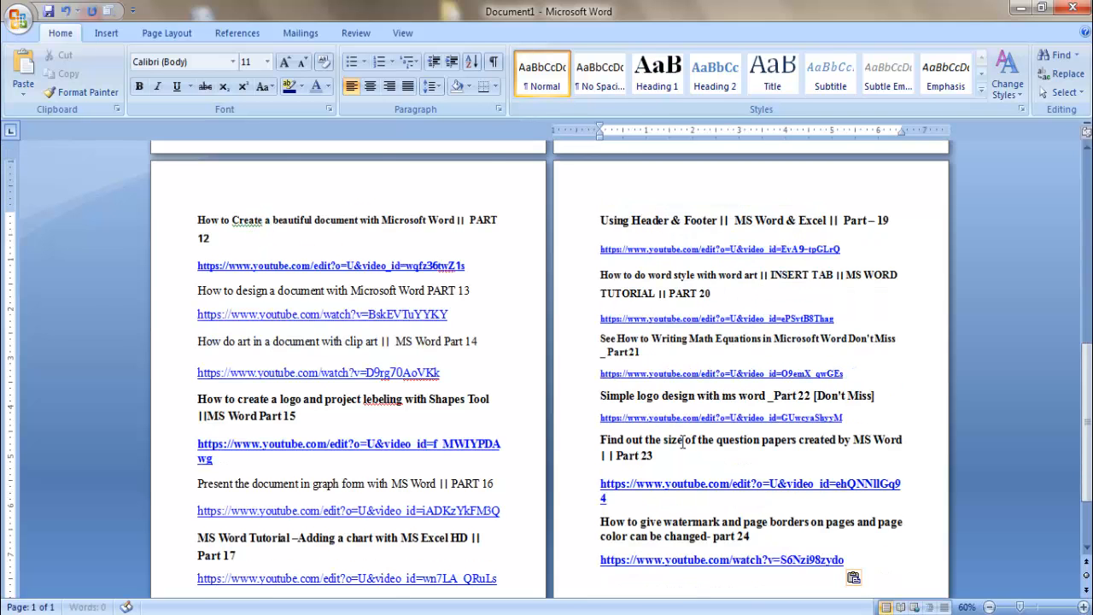
{"action": "scroll", "coordinate": [699, 430], "scroll_direction": "up", "scroll_amount": 10}
{"action": "scroll", "coordinate": [699, 430], "scroll_direction": "up", "scroll_amount": 2}
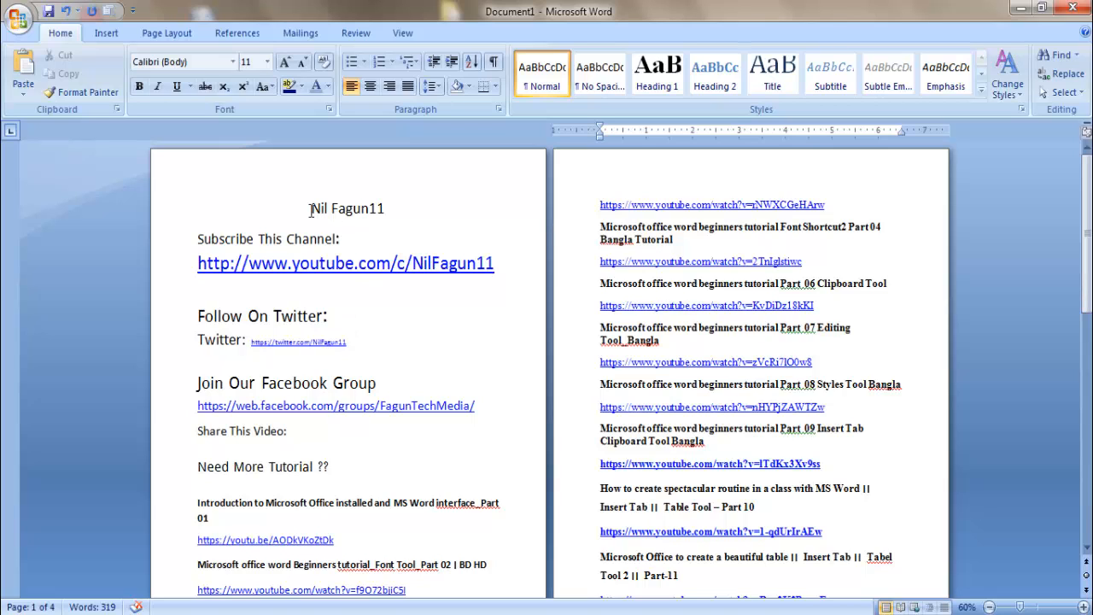
Copy the "Nil Fagun11" title line at the start of the first page.
{"action": "left_click_drag", "start_coordinate": [311, 210], "coordinate": [366, 213]}
{"action": "right_click", "coordinate": [376, 212]}
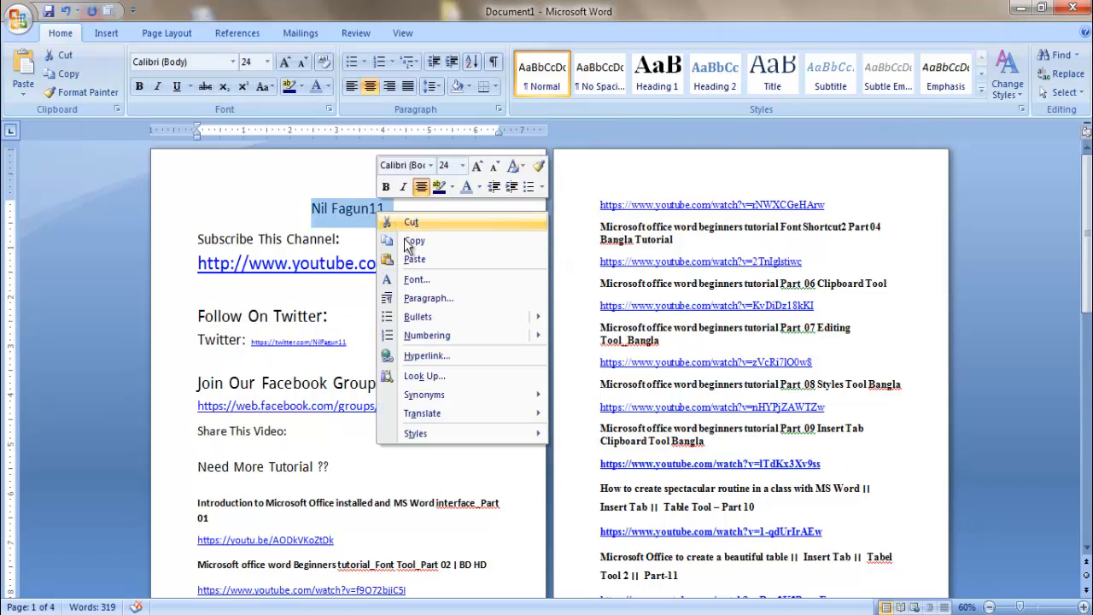
{"action": "left_click", "coordinate": [417, 242]}
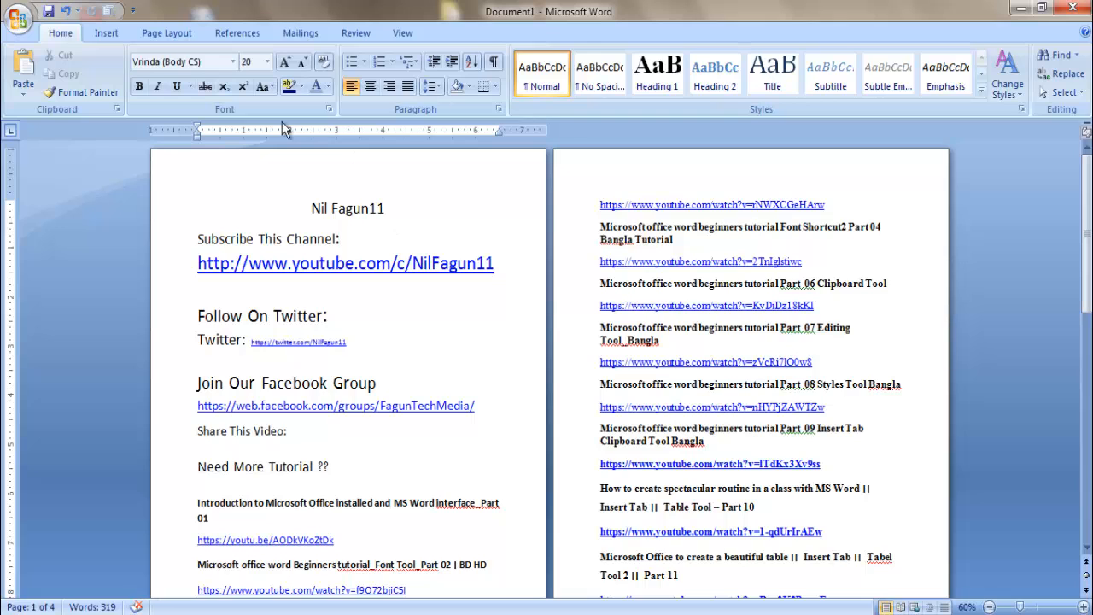
Save the "Nil Fagun11" title line to the watermark gallery as a building block in the Urgent category.
{"action": "left_click", "coordinate": [166, 32]}
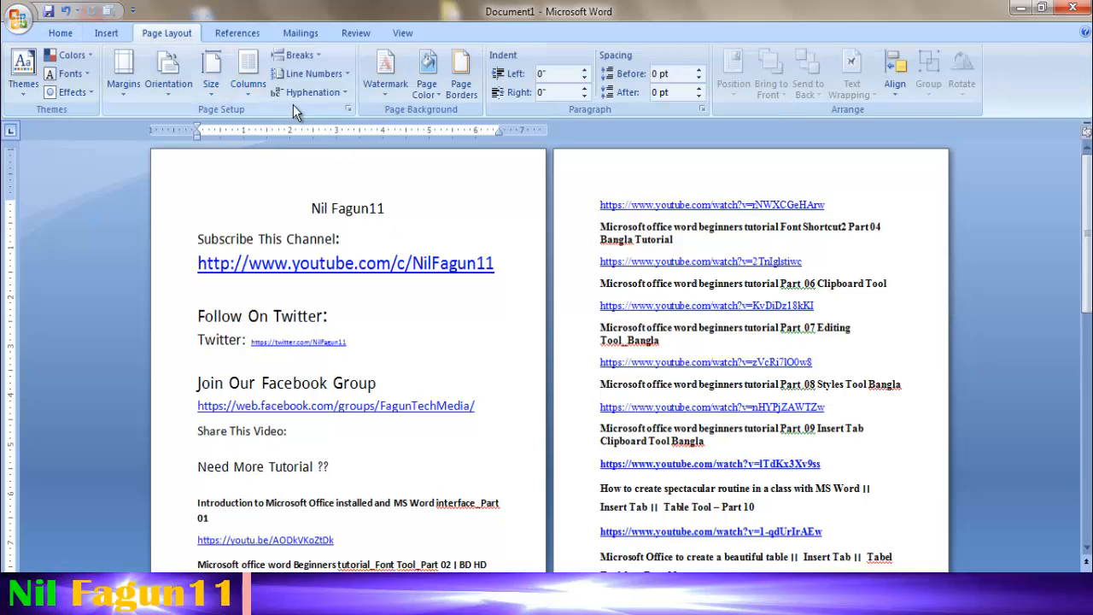
{"action": "left_click", "coordinate": [386, 84]}
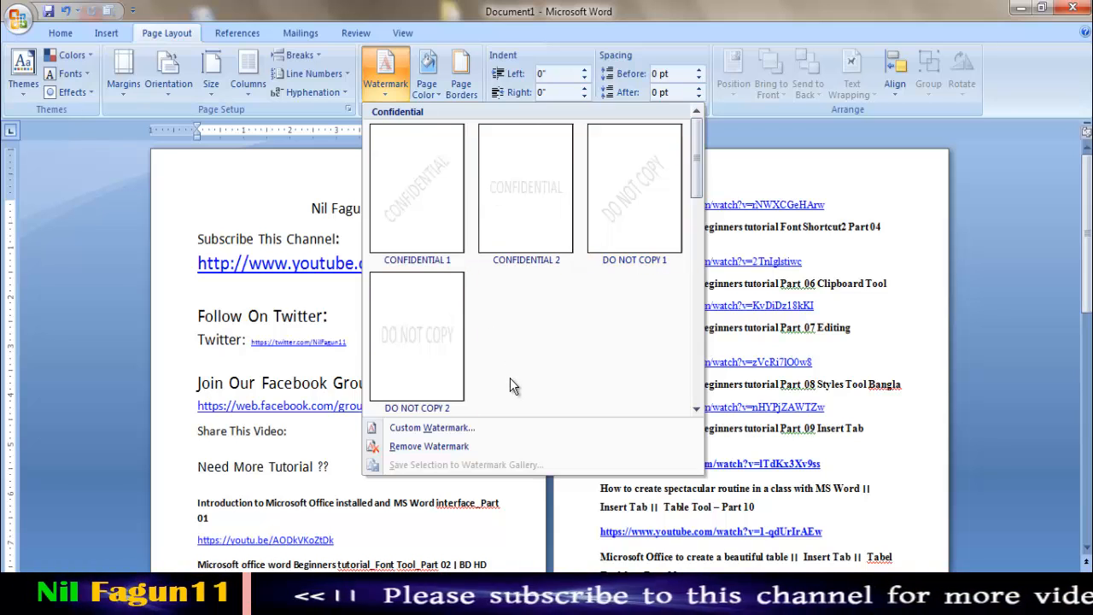
{"action": "left_click", "coordinate": [301, 291]}
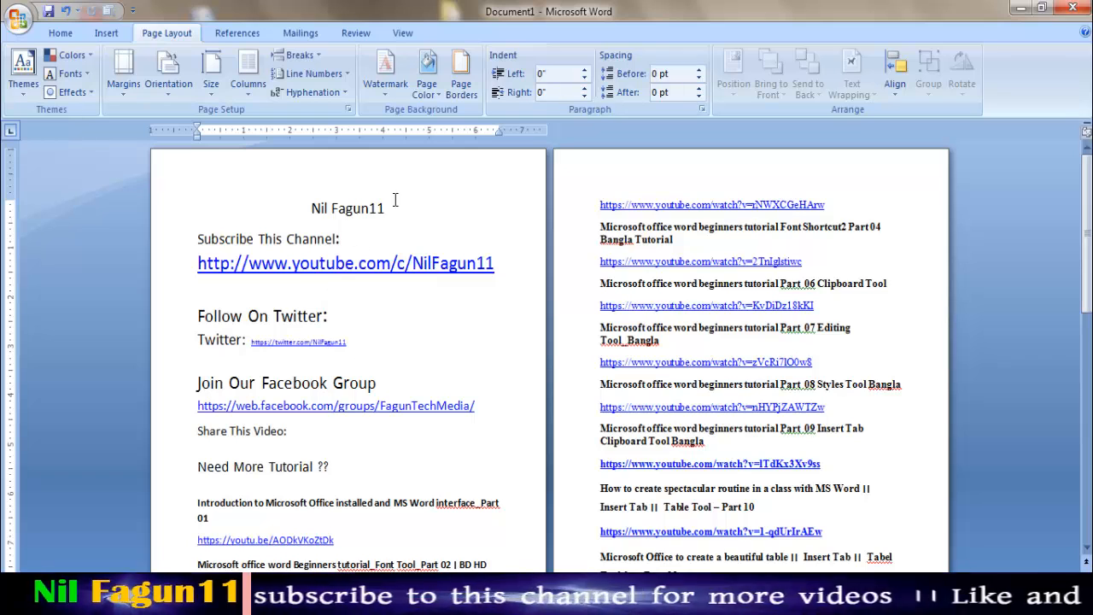
{"action": "left_click_drag", "start_coordinate": [391, 204], "coordinate": [316, 207]}
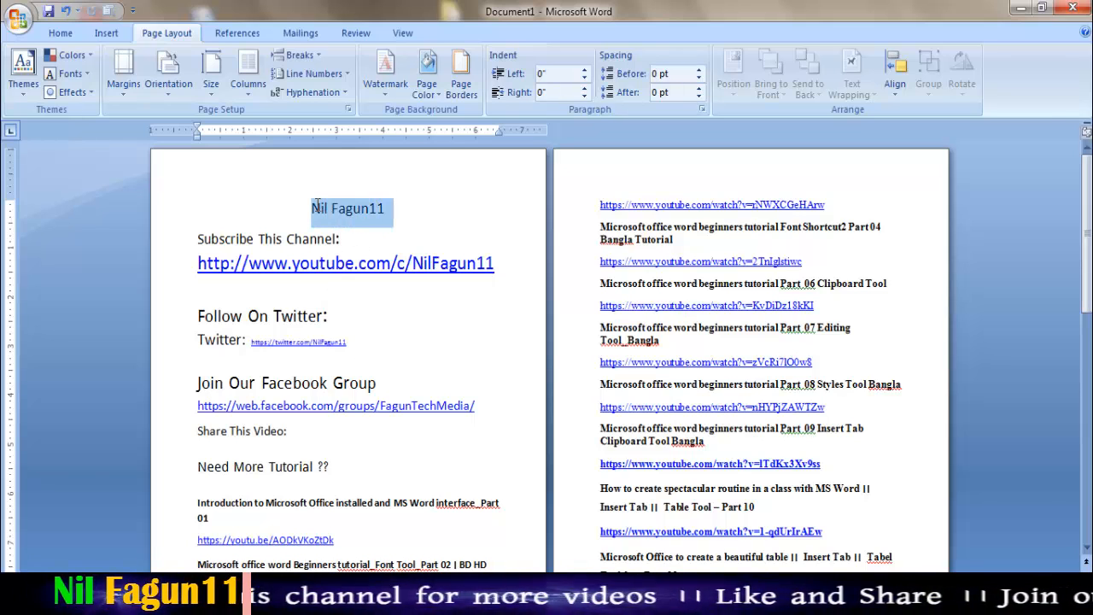
{"action": "left_click", "coordinate": [385, 85]}
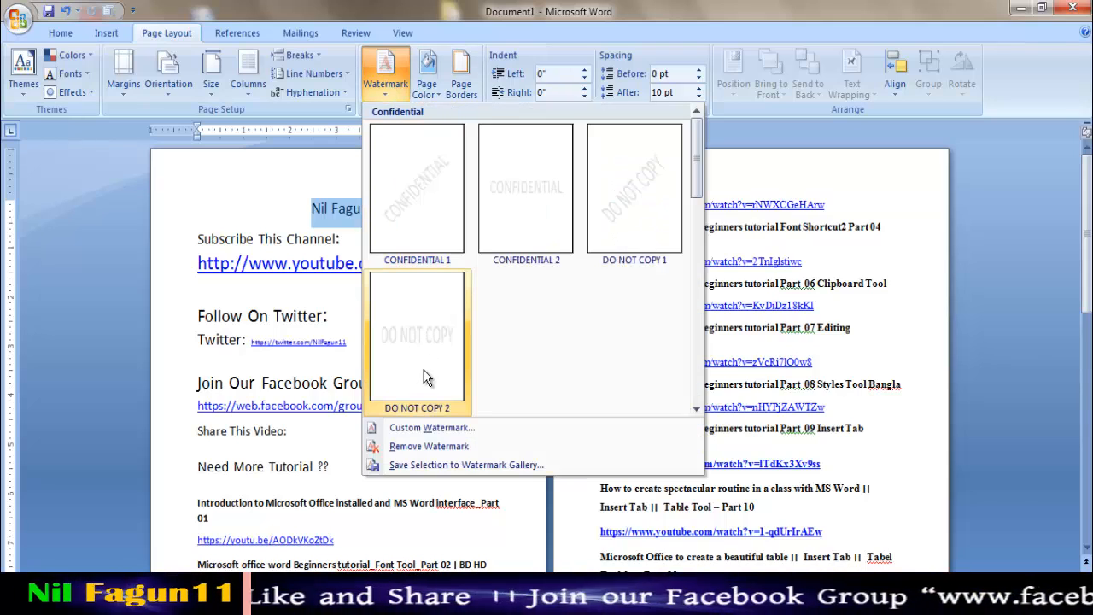
{"action": "left_click", "coordinate": [439, 465]}
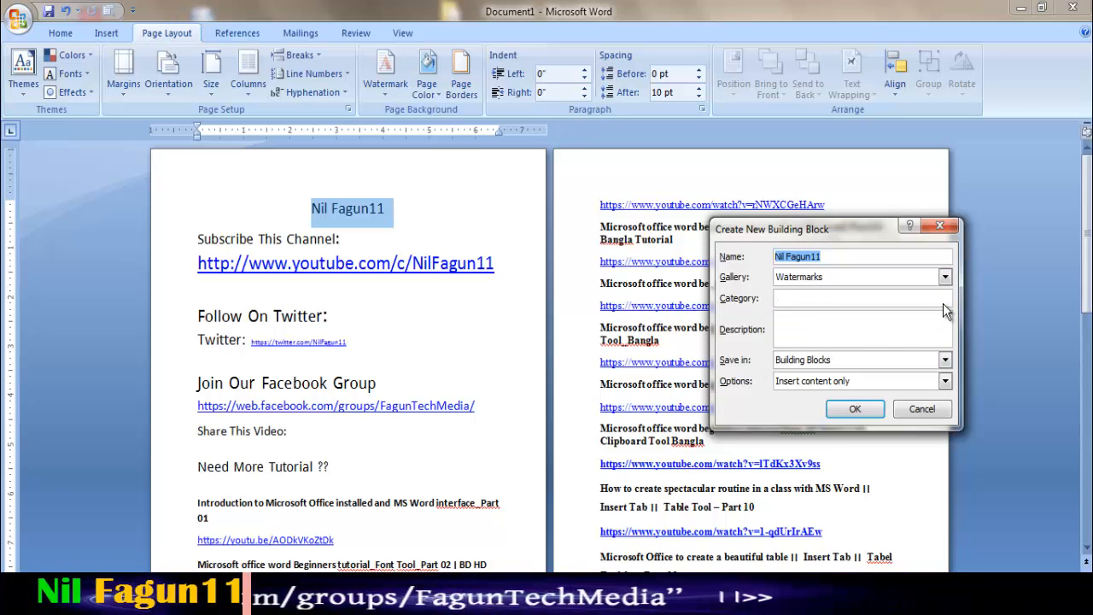
{"action": "left_click", "coordinate": [944, 301]}
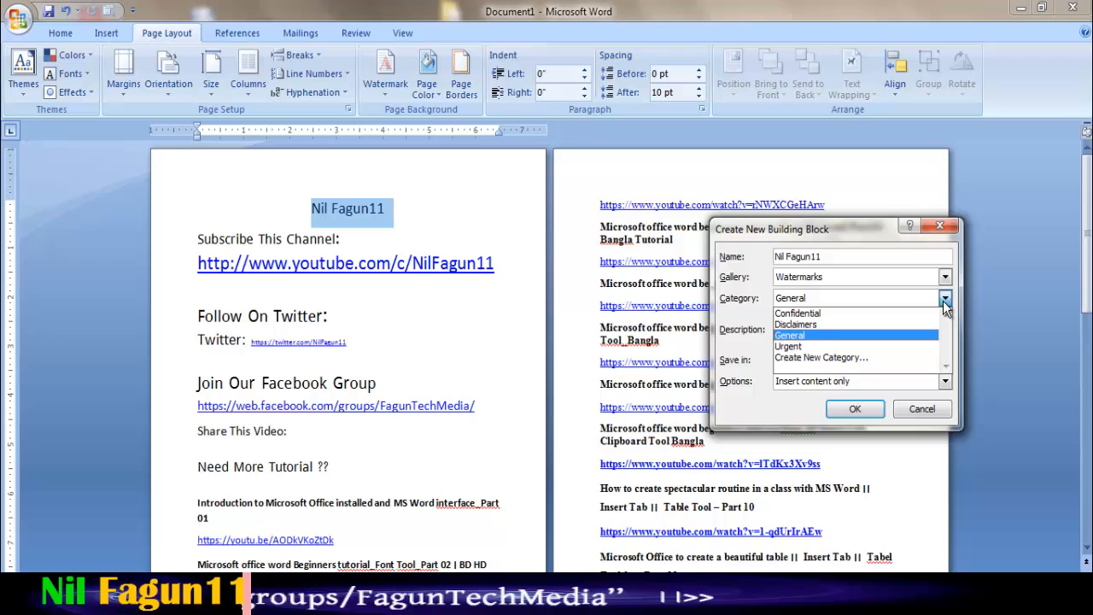
{"action": "left_click", "coordinate": [819, 348]}
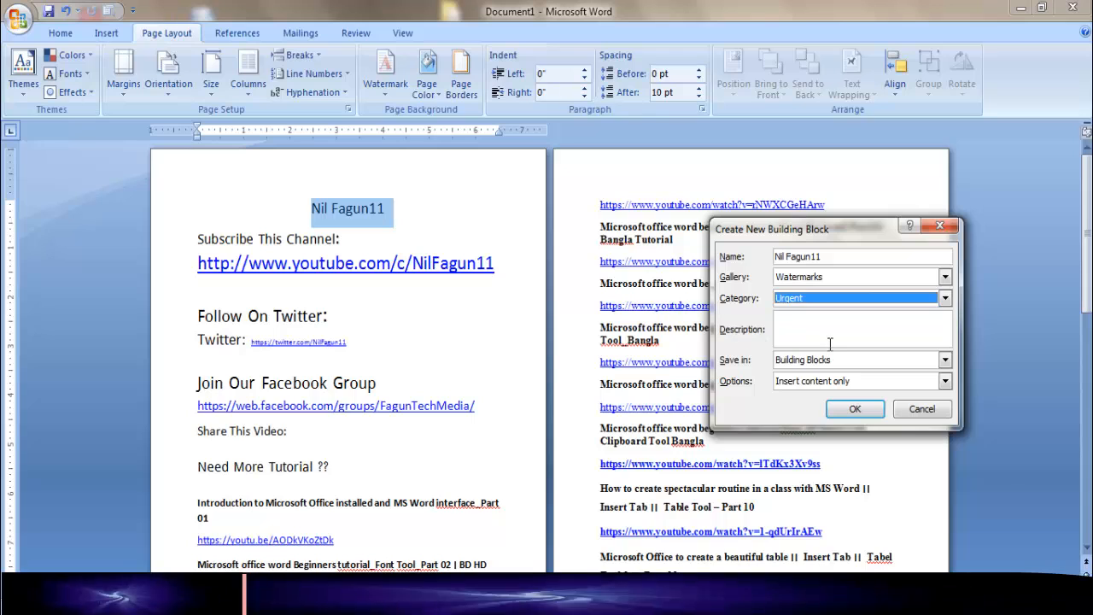
{"action": "left_click", "coordinate": [854, 408]}
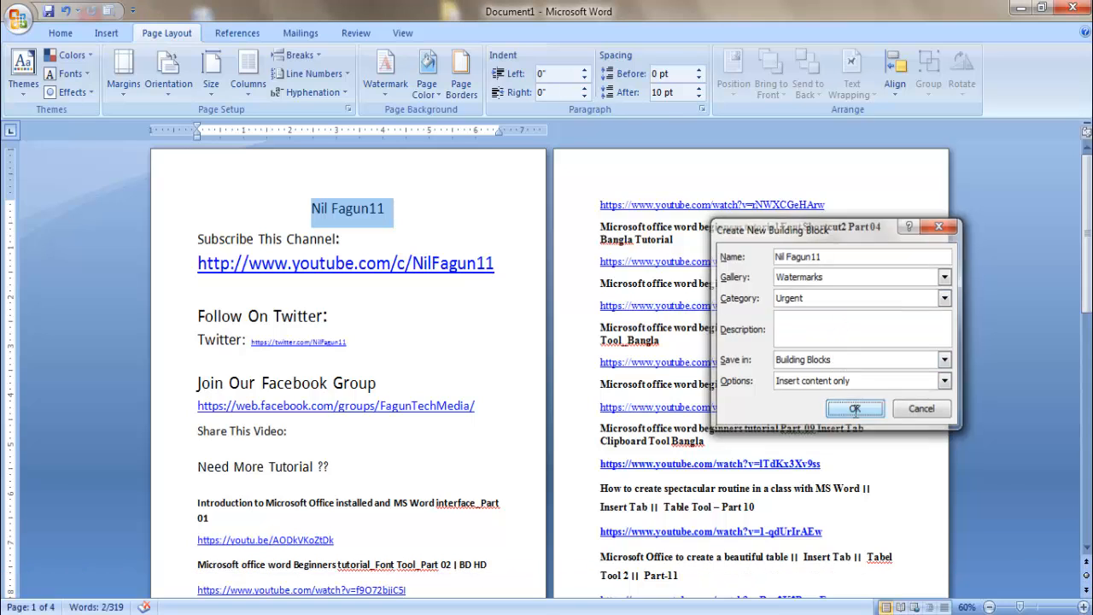
Apply the saved "Nil Fagun11" watermark from the gallery's Urgent category to the document.
{"action": "left_click", "coordinate": [904, 288]}
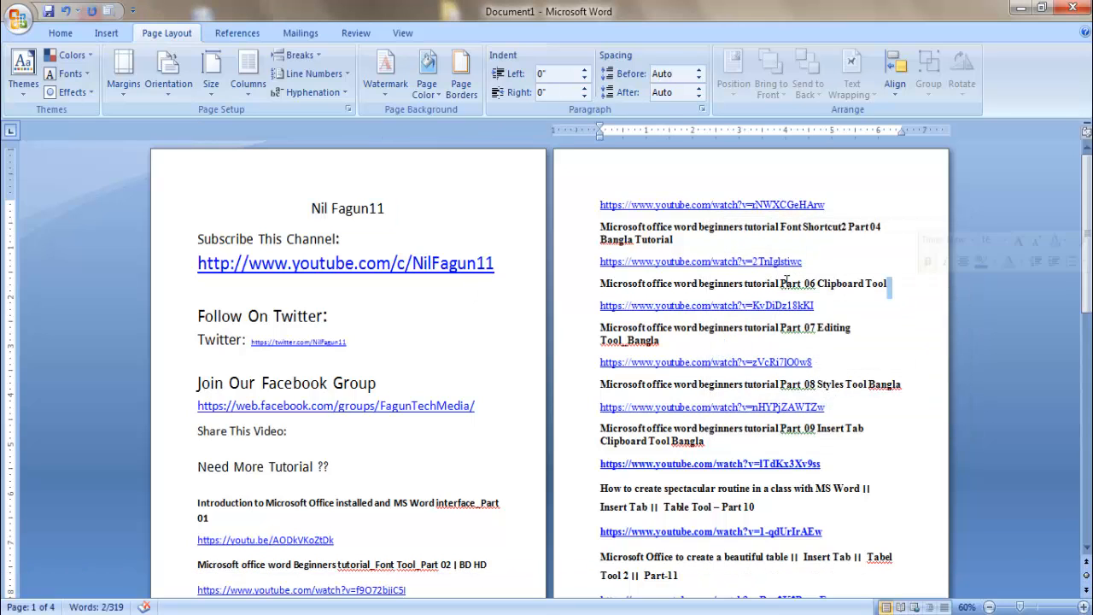
{"action": "left_click", "coordinate": [385, 75]}
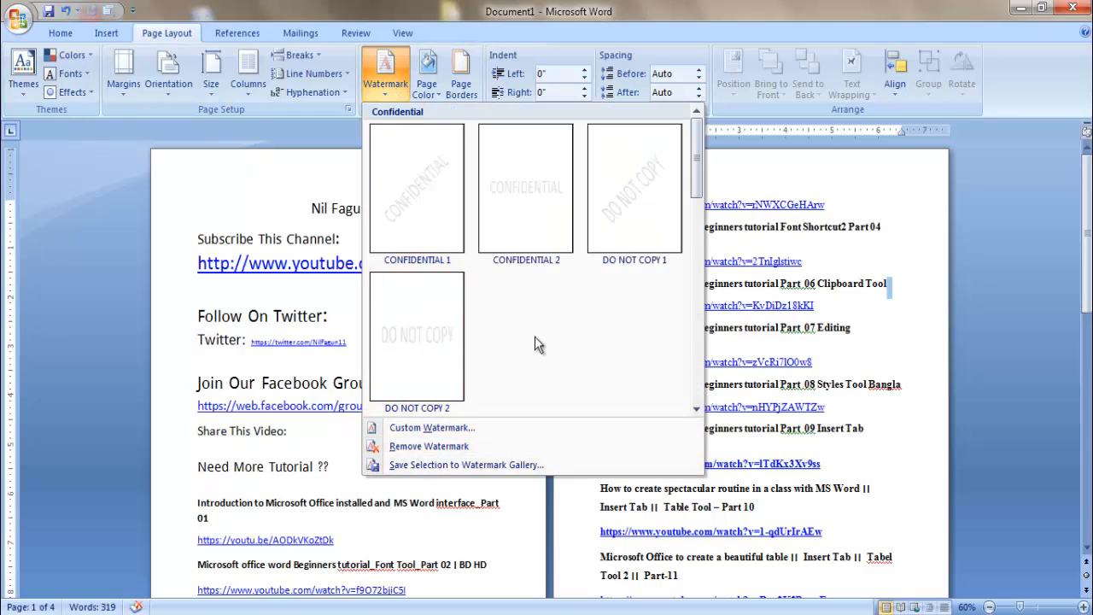
{"action": "scroll", "coordinate": [534, 336], "scroll_direction": "down", "scroll_amount": 2}
{"action": "scroll", "coordinate": [534, 336], "scroll_direction": "up", "scroll_amount": 2}
{"action": "scroll", "coordinate": [535, 336], "scroll_direction": "down", "scroll_amount": 4}
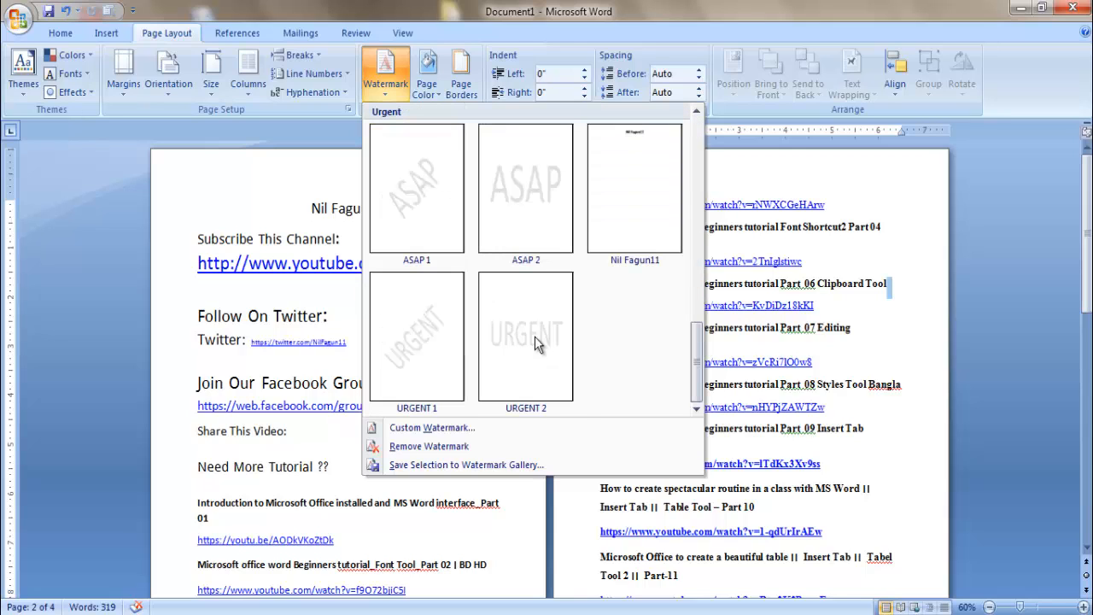
{"action": "scroll", "coordinate": [534, 336], "scroll_direction": "up", "scroll_amount": 2}
{"action": "scroll", "coordinate": [535, 337], "scroll_direction": "down", "scroll_amount": 2}
{"action": "left_click", "coordinate": [633, 208]}
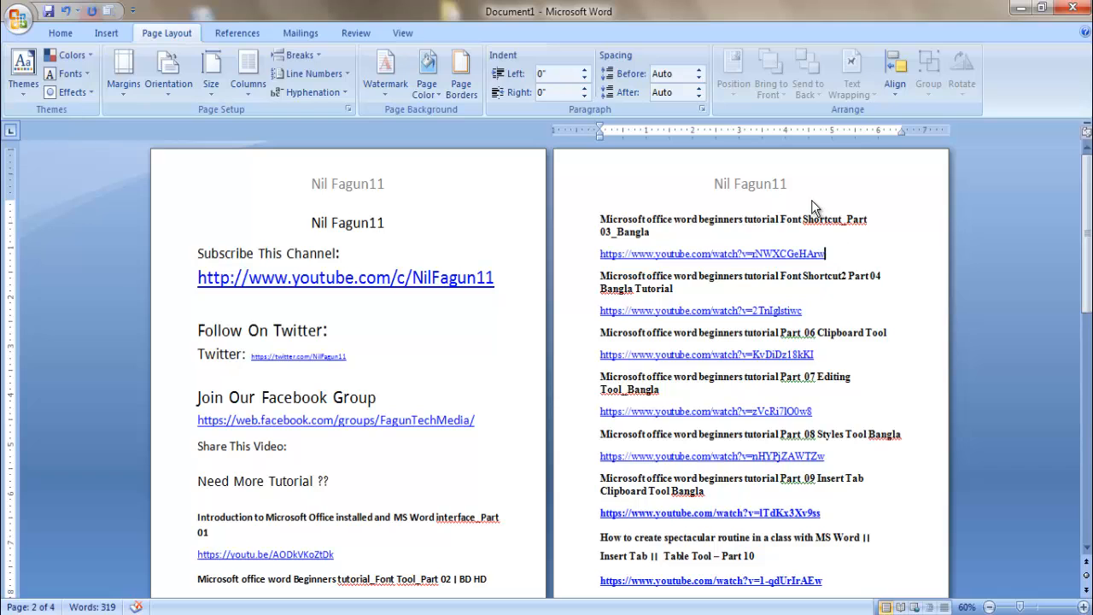
Examine the inserted watermark text in the page header, the body title and the watermark gallery.
{"action": "double_click", "coordinate": [361, 182]}
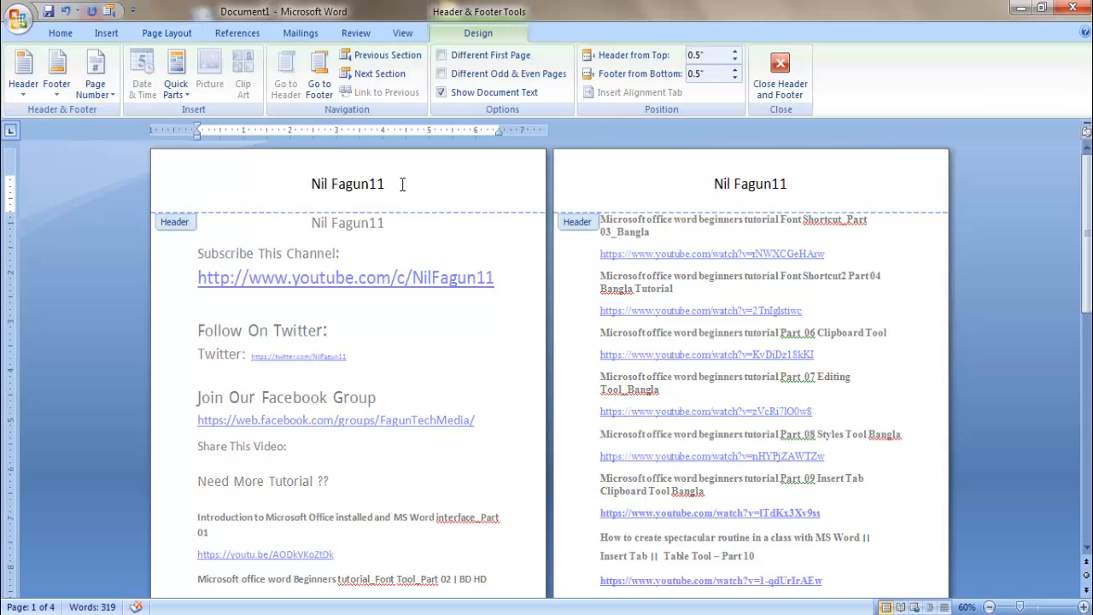
{"action": "left_click_drag", "start_coordinate": [407, 184], "coordinate": [281, 183]}
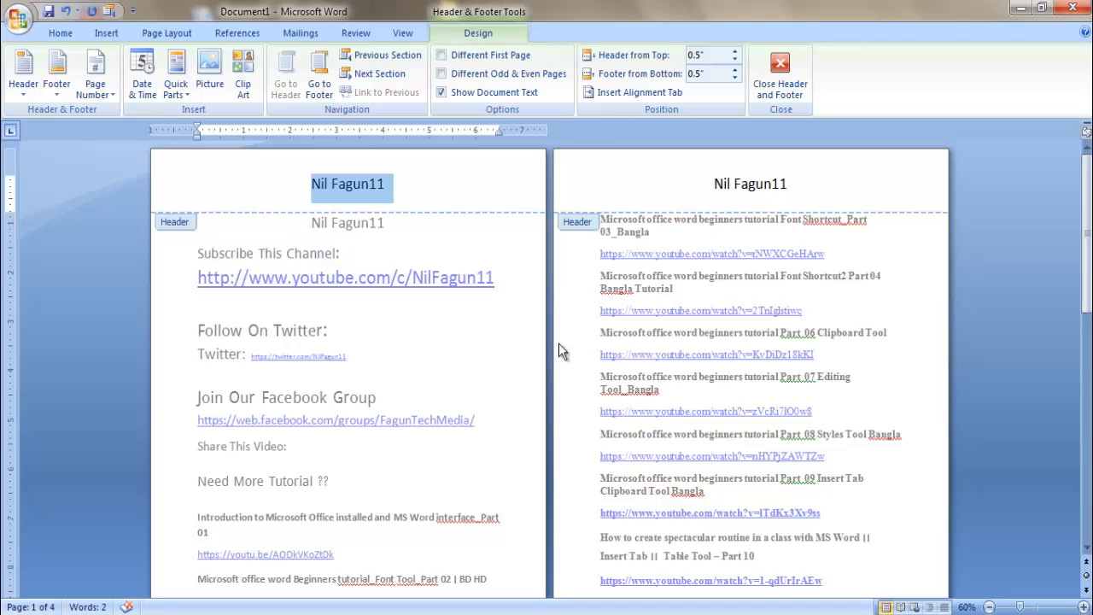
{"action": "double_click", "coordinate": [436, 347]}
{"action": "left_click_drag", "start_coordinate": [393, 223], "coordinate": [310, 223]}
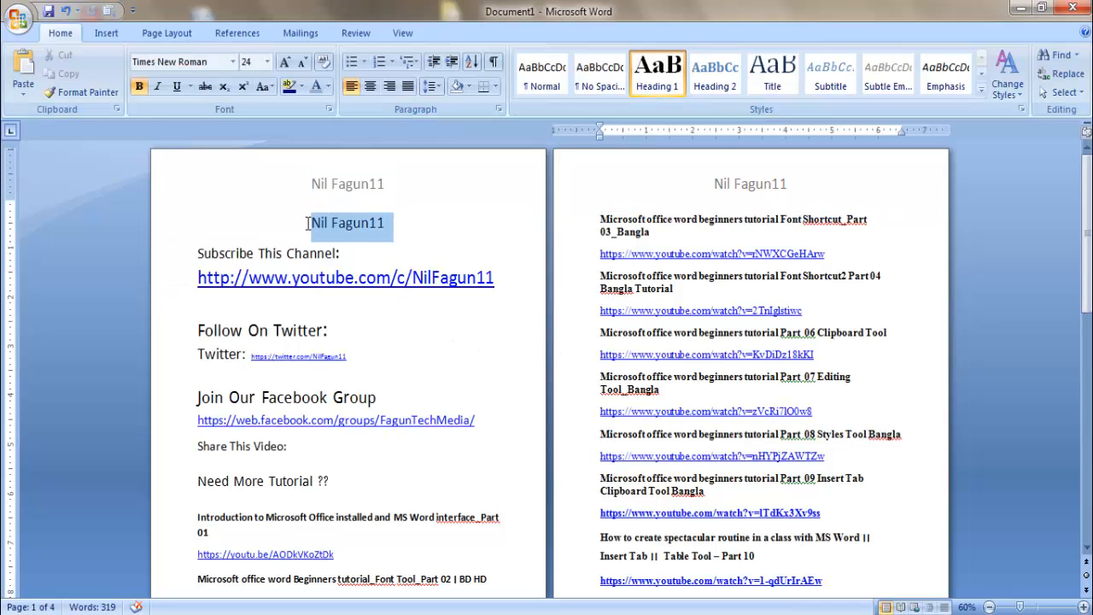
{"action": "left_click", "coordinate": [149, 35]}
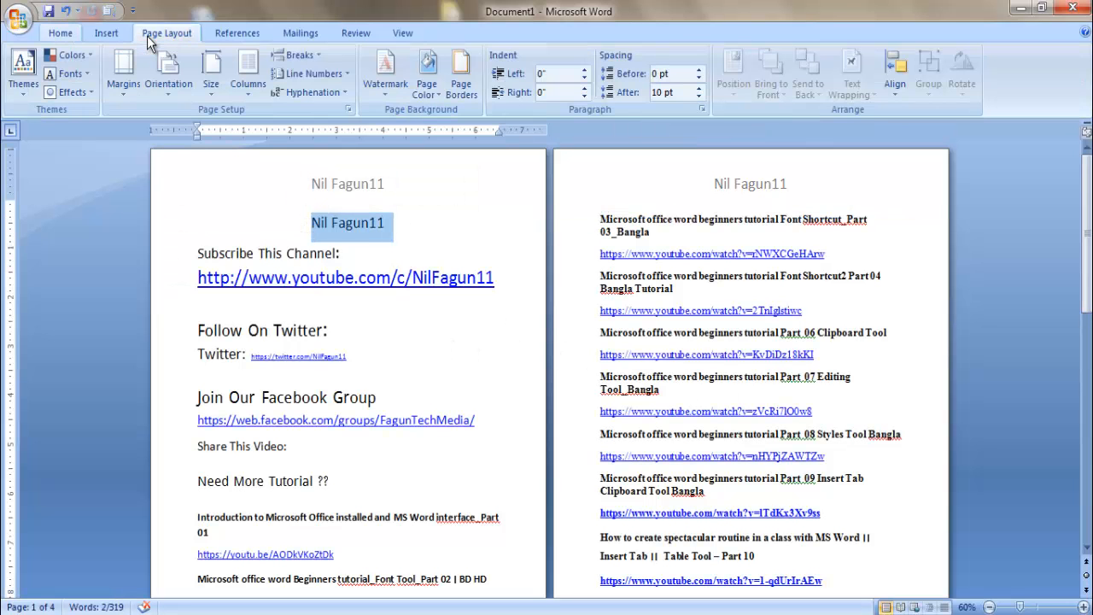
{"action": "left_click", "coordinate": [376, 83]}
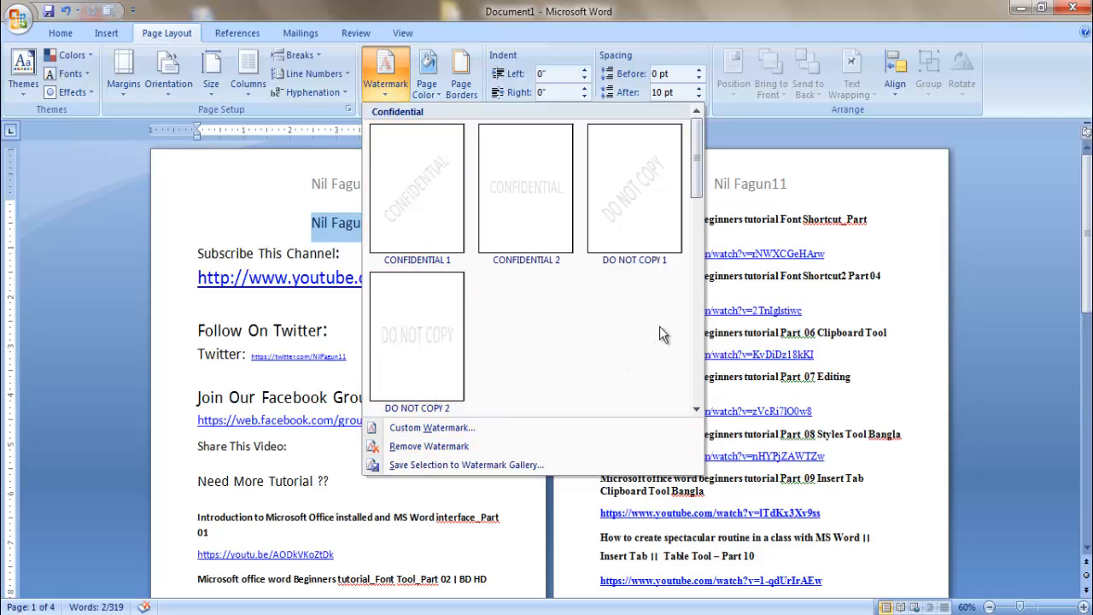
{"action": "key", "text": "Escape"}
{"action": "double_click", "coordinate": [392, 184]}
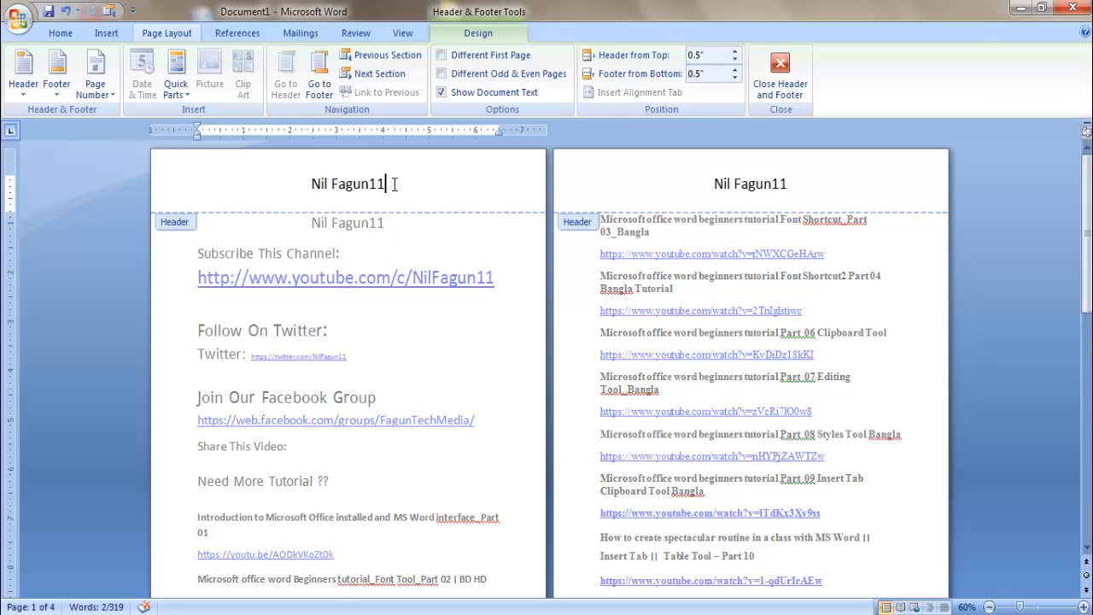
{"action": "left_click_drag", "start_coordinate": [393, 184], "coordinate": [314, 183]}
{"action": "key", "text": "Delete"}
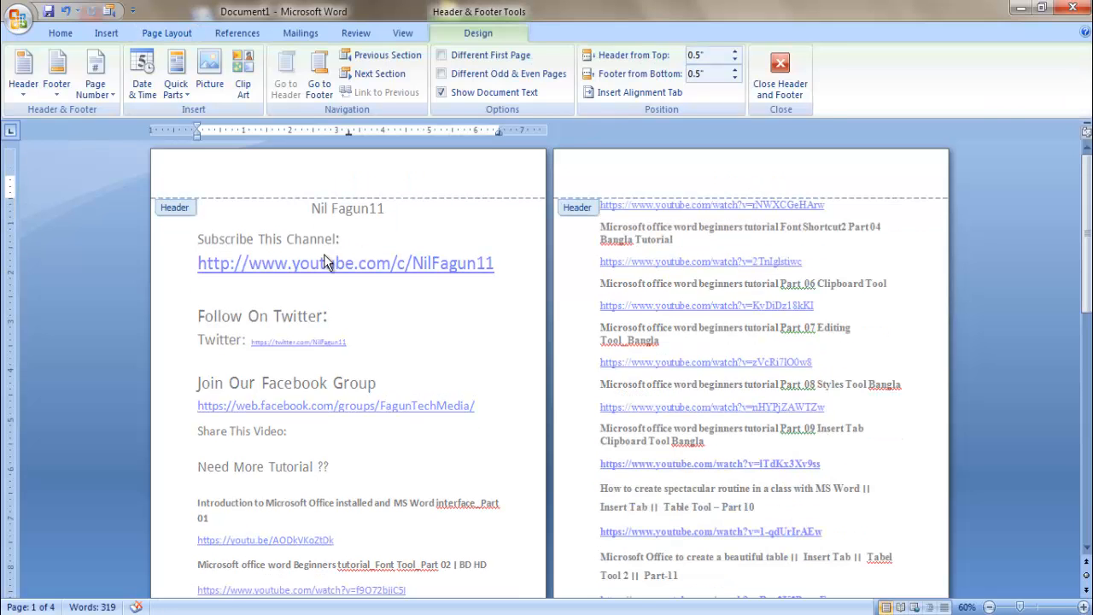
{"action": "double_click", "coordinate": [435, 235]}
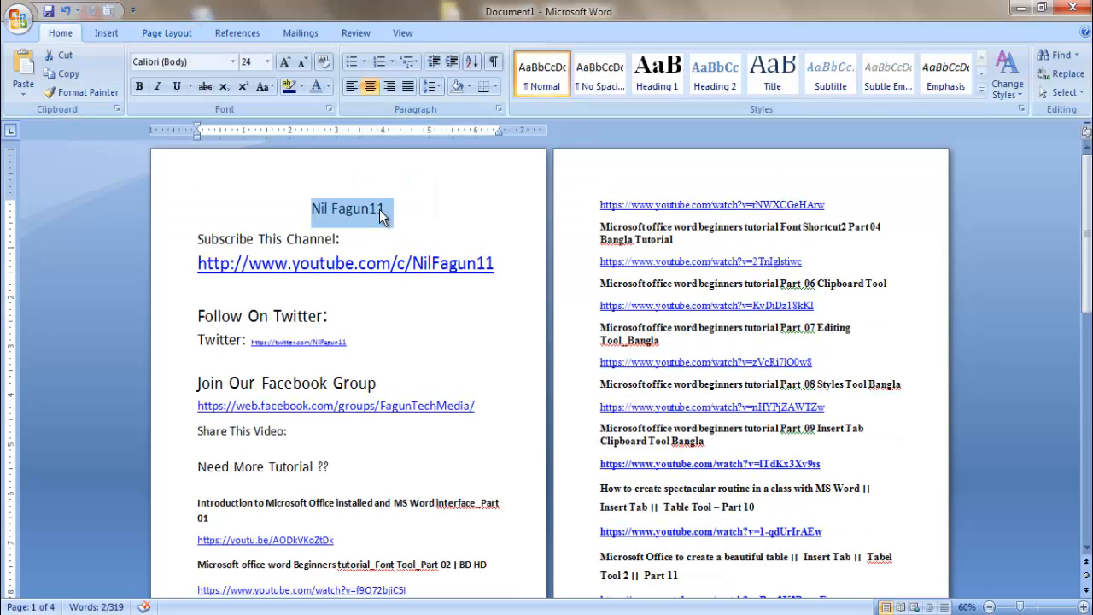
Copy the "Nil Fagun11" title and paste it as the text of a custom text watermark.
{"action": "right_click", "coordinate": [381, 217]}
{"action": "left_click", "coordinate": [422, 237]}
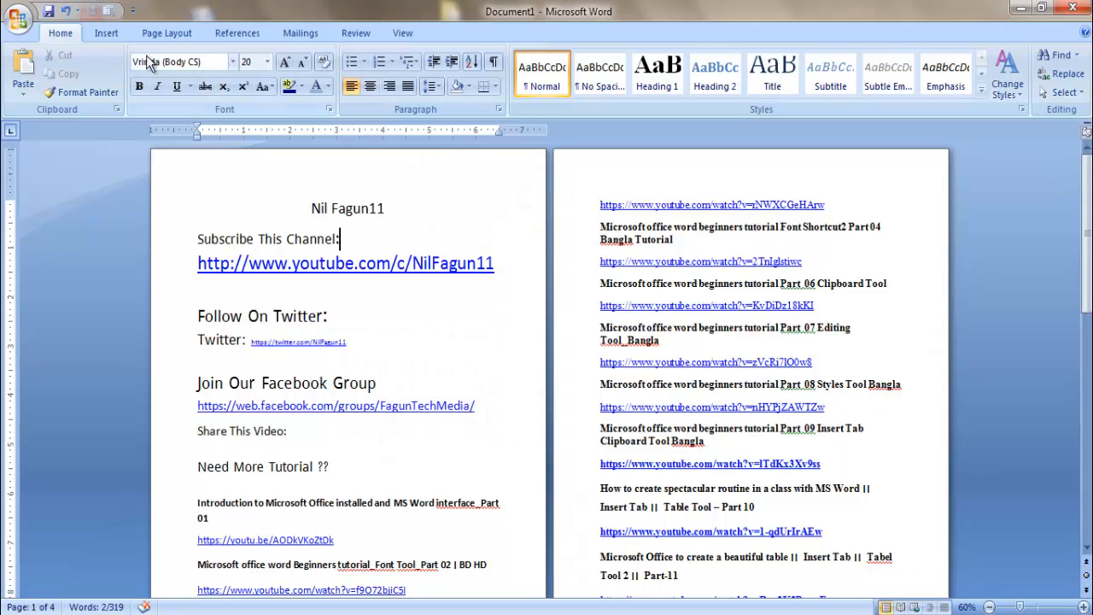
{"action": "left_click", "coordinate": [162, 33]}
{"action": "left_click", "coordinate": [385, 76]}
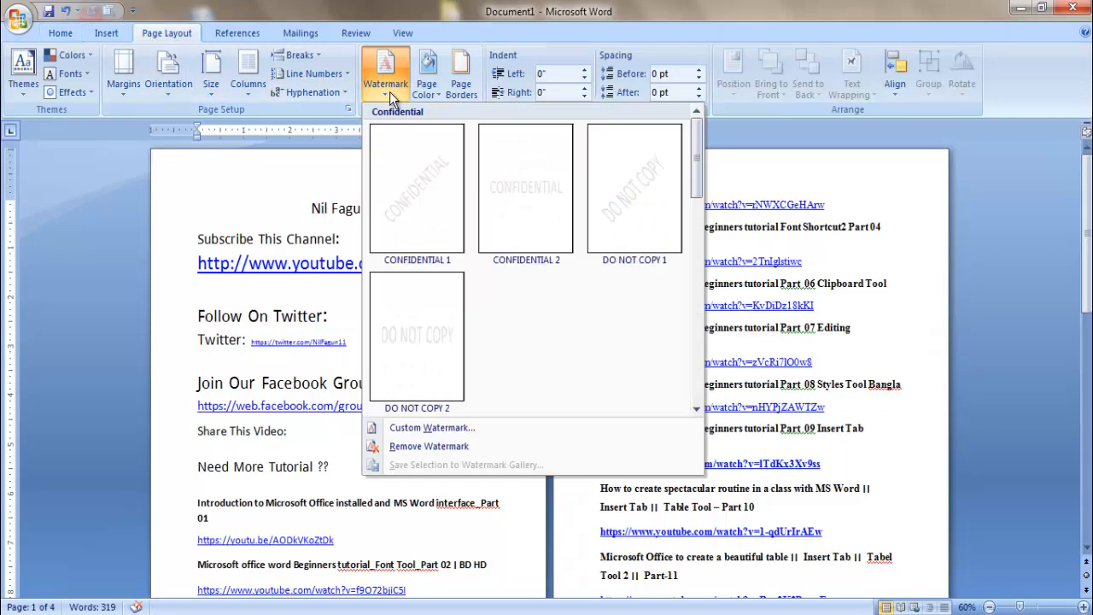
{"action": "left_click", "coordinate": [415, 426]}
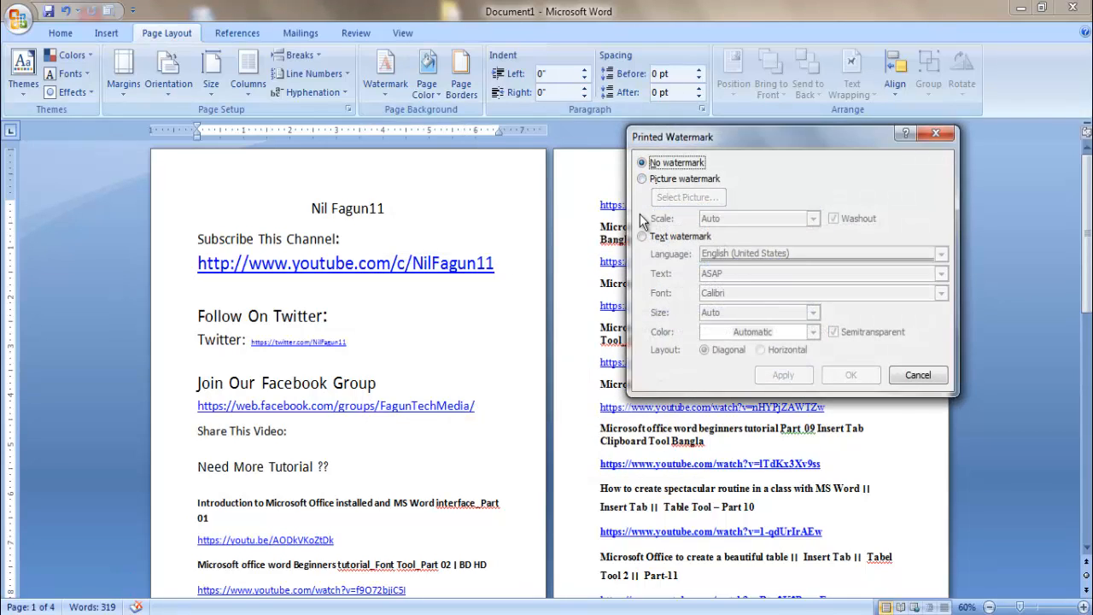
{"action": "left_click", "coordinate": [649, 237]}
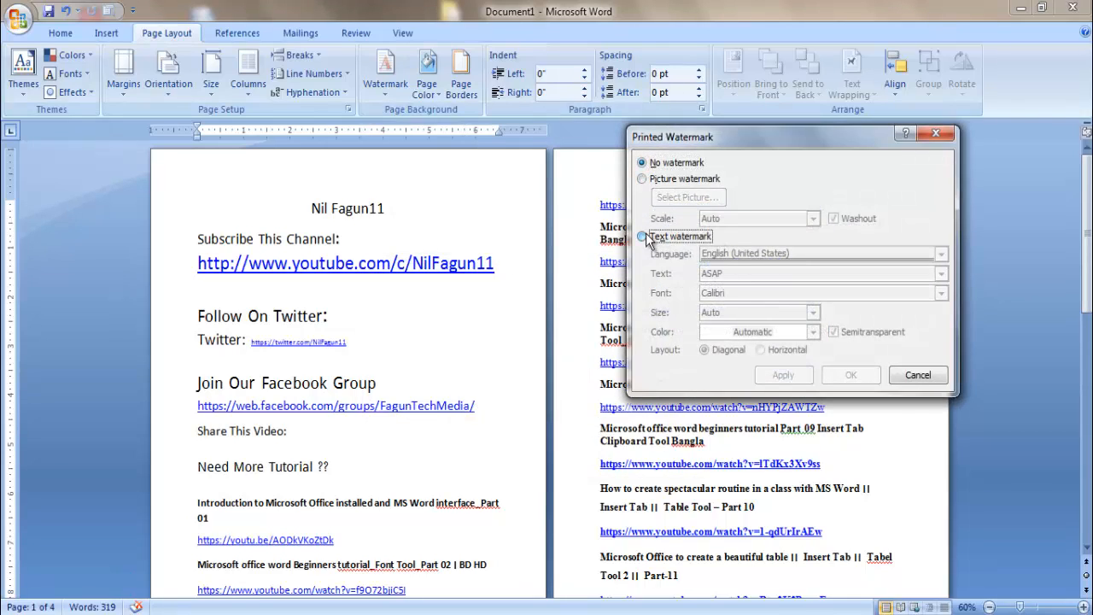
{"action": "left_click", "coordinate": [698, 273]}
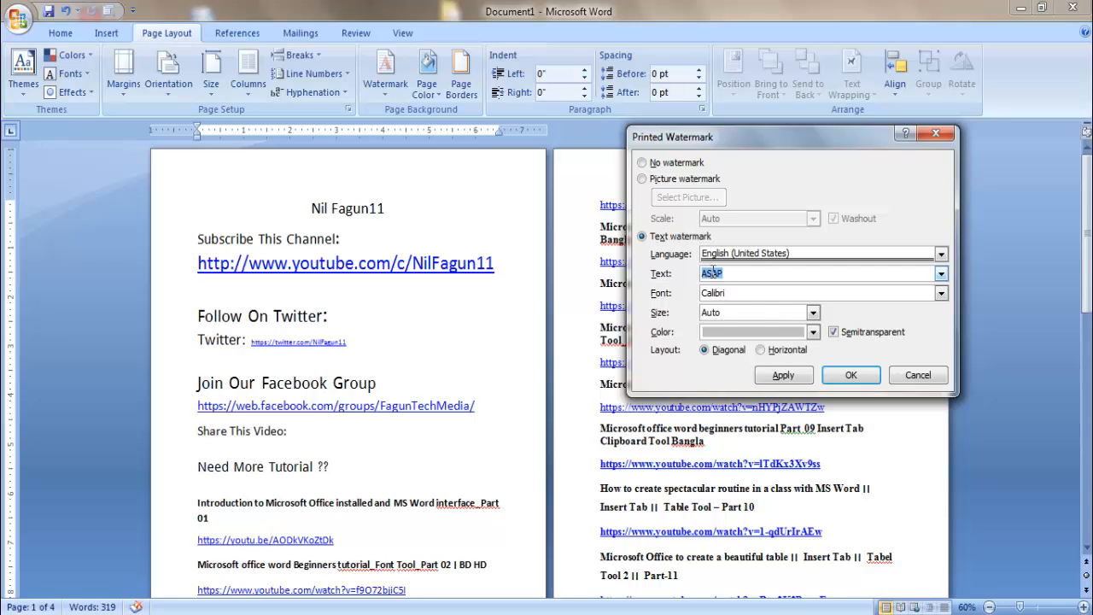
{"action": "right_click", "coordinate": [712, 272]}
{"action": "left_click", "coordinate": [747, 323]}
Set the text watermark's font to DaunPenh and its color to dark blue, then insert it in the document.
{"action": "left_click", "coordinate": [940, 292]}
{"action": "scroll", "coordinate": [806, 347], "scroll_direction": "down", "scroll_amount": 7}
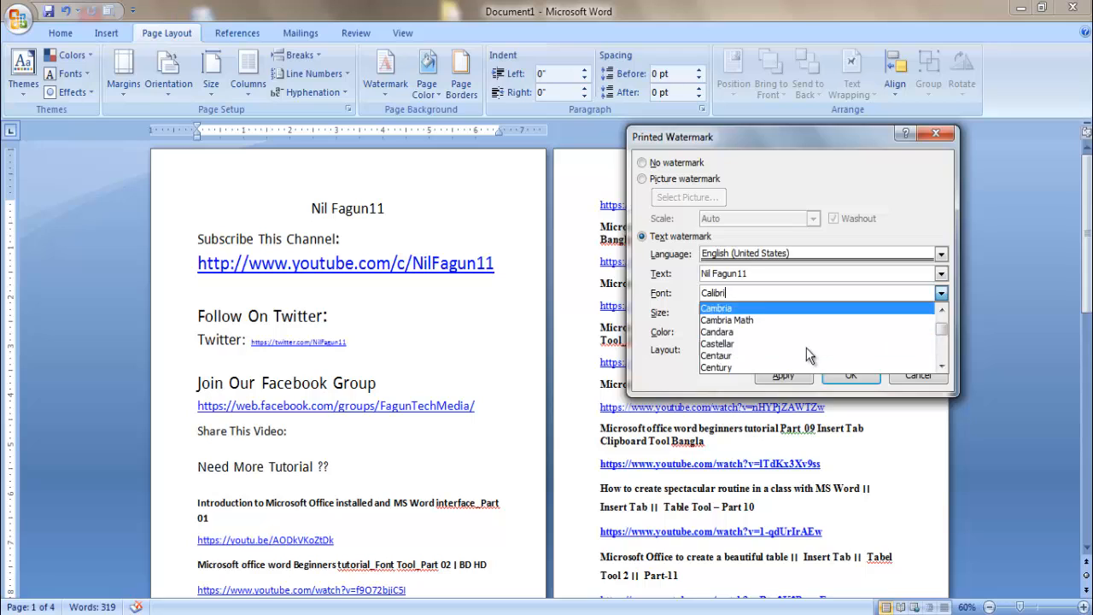
{"action": "left_click", "coordinate": [797, 343]}
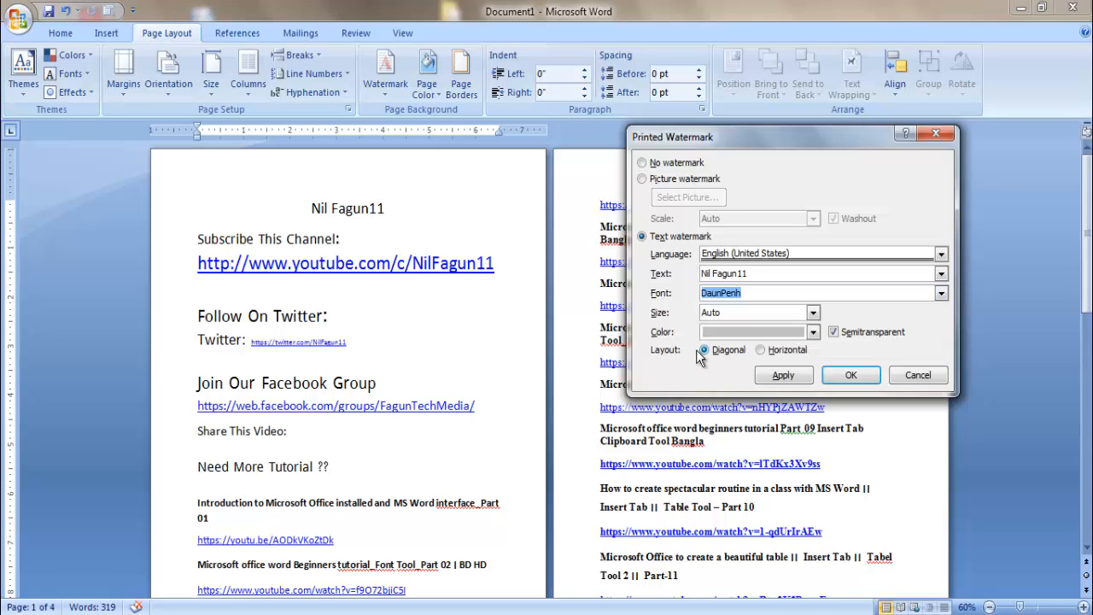
{"action": "left_click", "coordinate": [768, 332]}
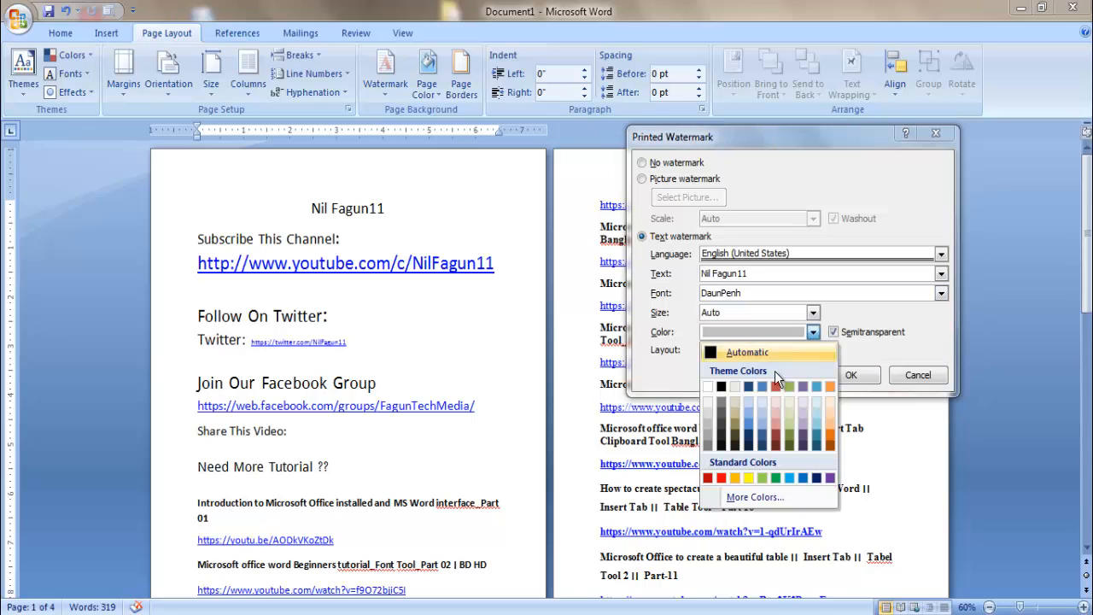
{"action": "left_click", "coordinate": [753, 436]}
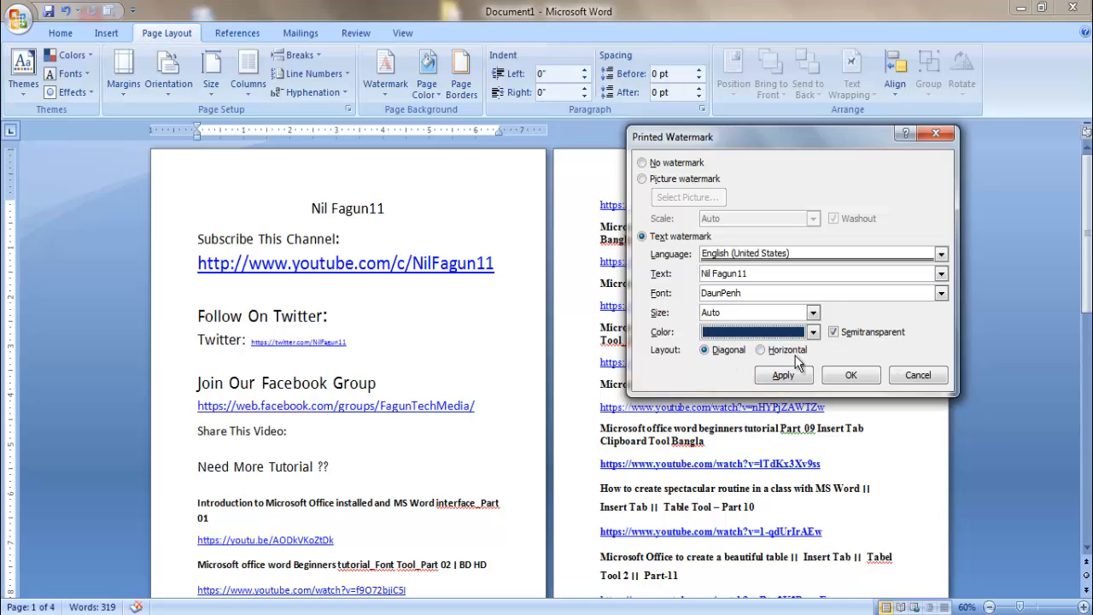
{"action": "left_click", "coordinate": [849, 376]}
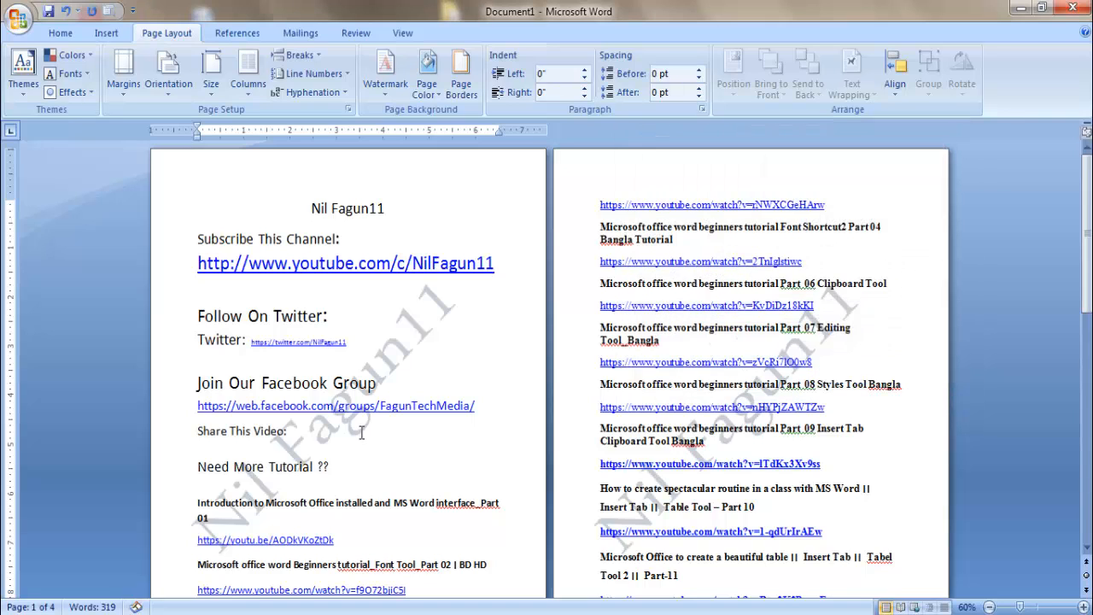
Examine the diagonal watermark across all four pages, both in the document body and in header editing view.
{"action": "scroll", "coordinate": [540, 410], "scroll_direction": "down", "scroll_amount": 2}
{"action": "scroll", "coordinate": [752, 343], "scroll_direction": "up", "scroll_amount": 1}
{"action": "scroll", "coordinate": [751, 365], "scroll_direction": "down", "scroll_amount": 14}
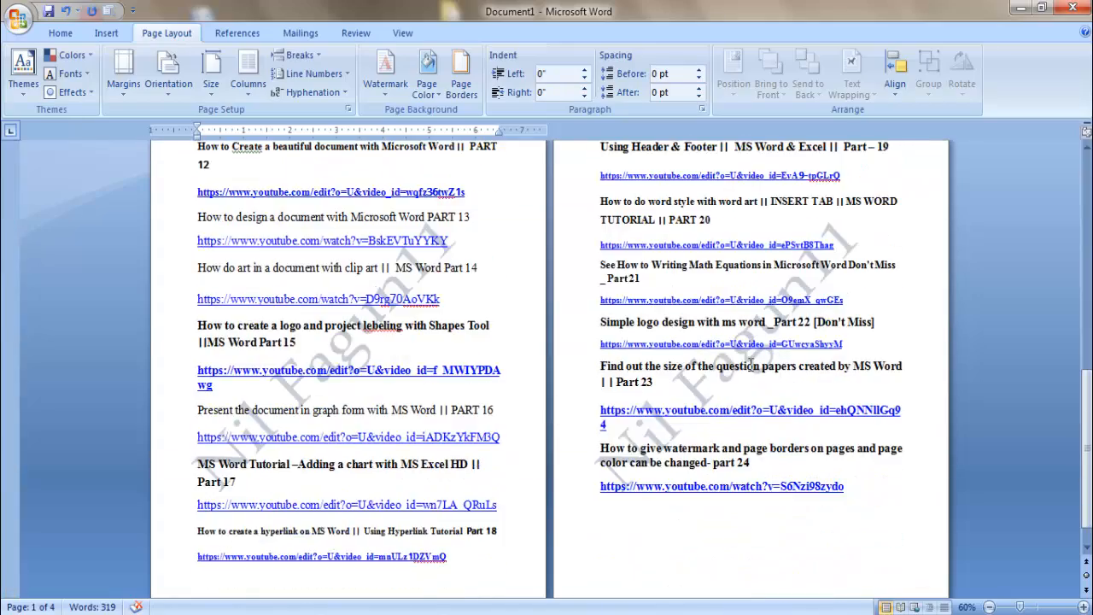
{"action": "scroll", "coordinate": [751, 364], "scroll_direction": "up", "scroll_amount": 12}
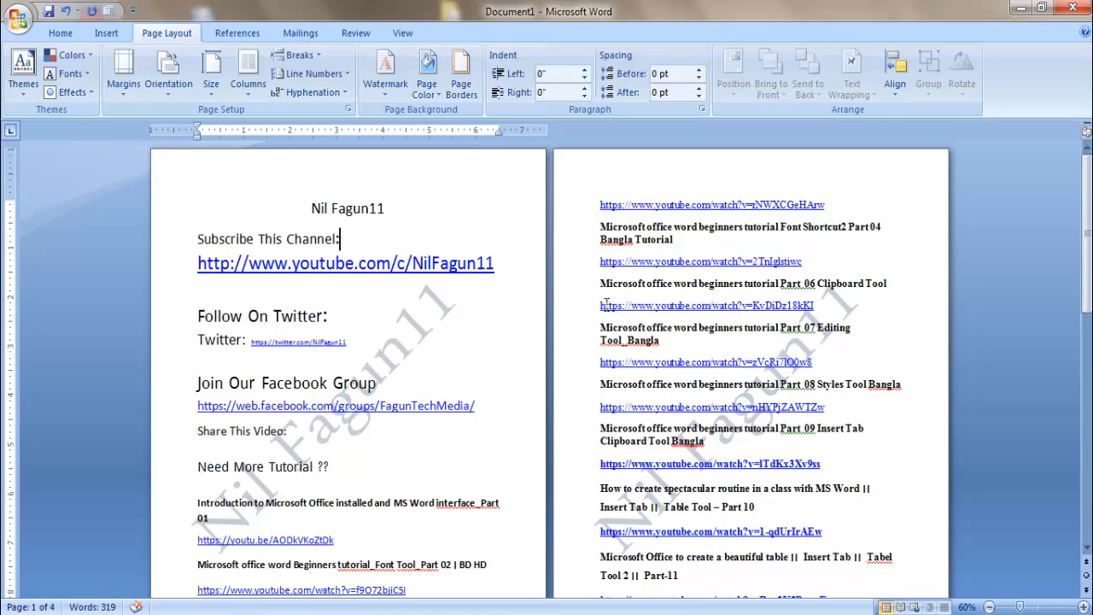
{"action": "double_click", "coordinate": [401, 181]}
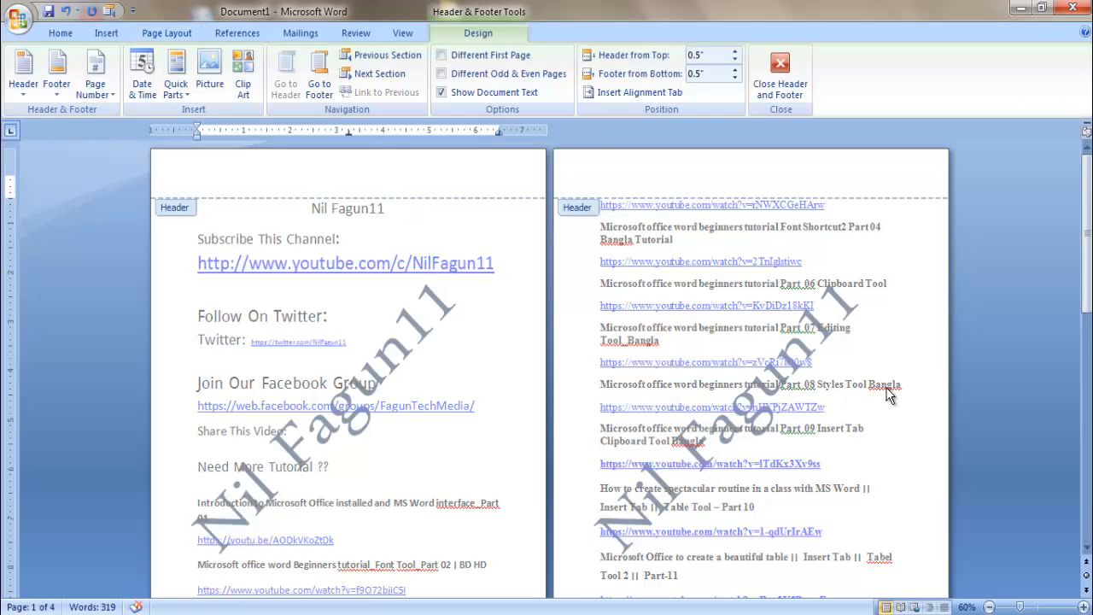
{"action": "left_click", "coordinate": [901, 420]}
{"action": "double_click", "coordinate": [827, 444]}
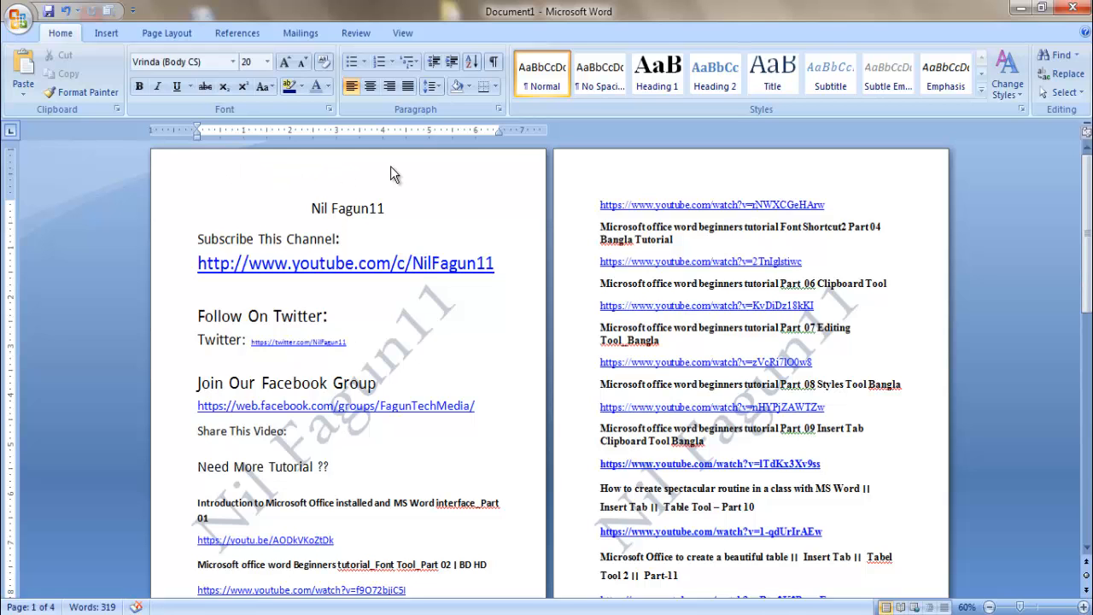
{"action": "scroll", "coordinate": [393, 170], "scroll_direction": "down", "scroll_amount": 6}
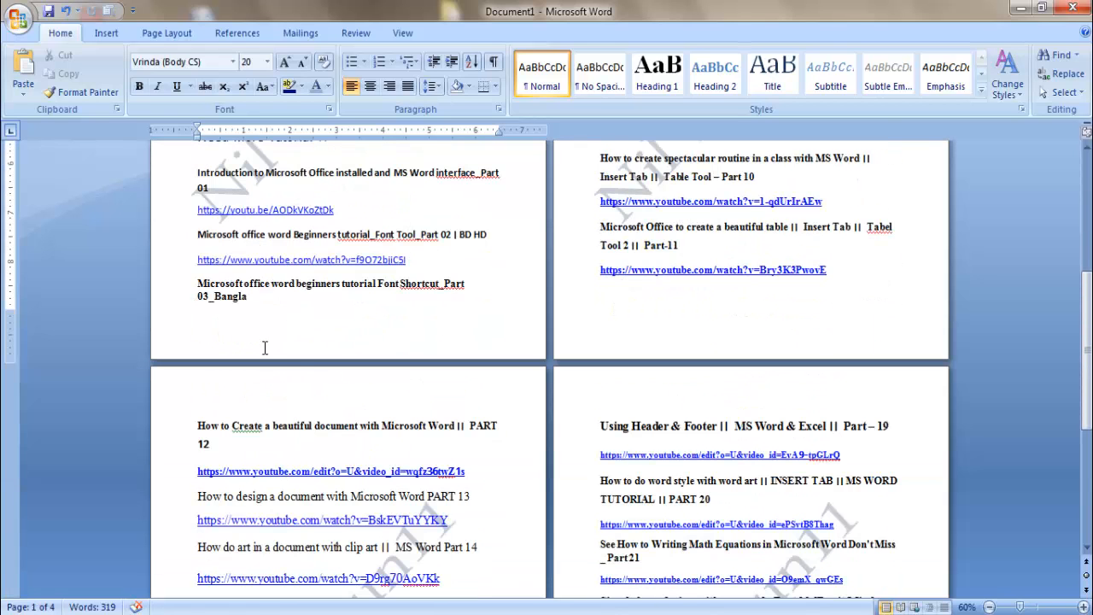
{"action": "scroll", "coordinate": [317, 351], "scroll_direction": "up", "scroll_amount": 6}
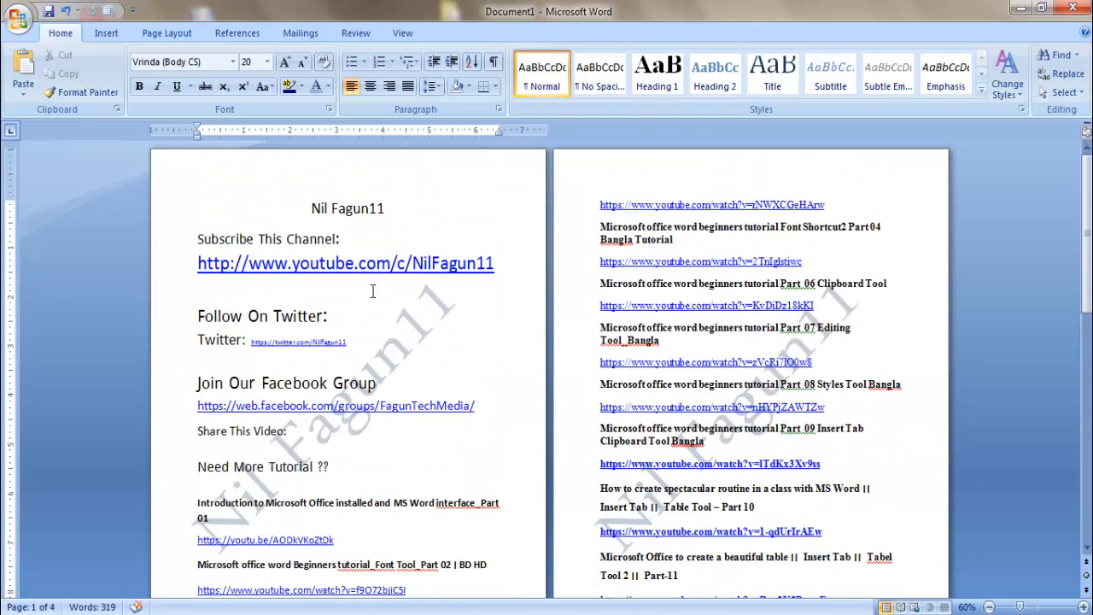
Open the page header for editing and resize the first page's watermark to somewhat smaller than its original size.
{"action": "double_click", "coordinate": [382, 161]}
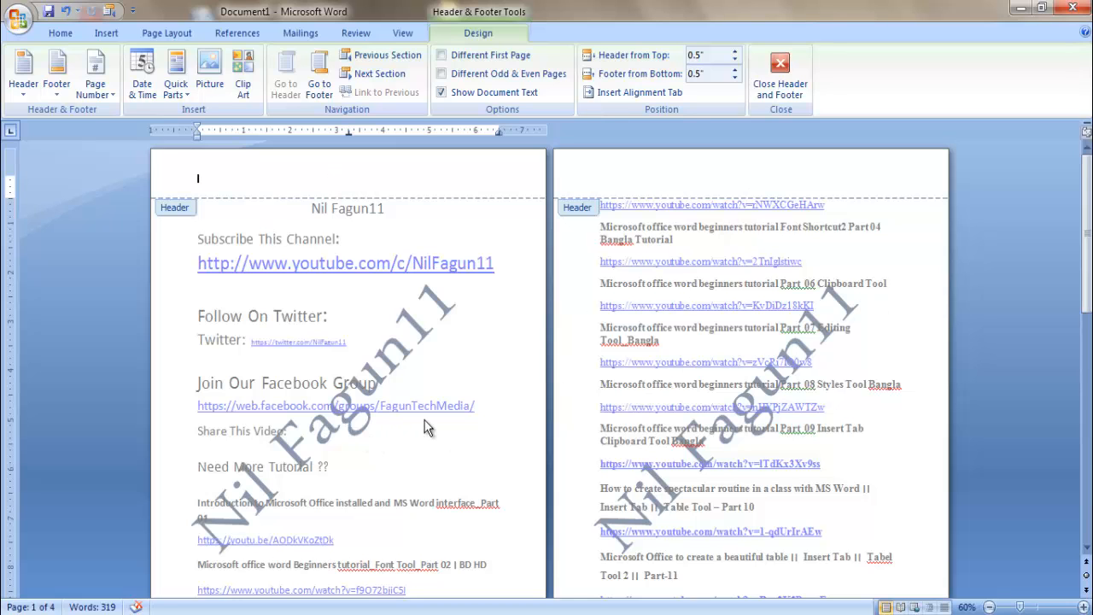
{"action": "scroll", "coordinate": [425, 424], "scroll_direction": "down", "scroll_amount": 2}
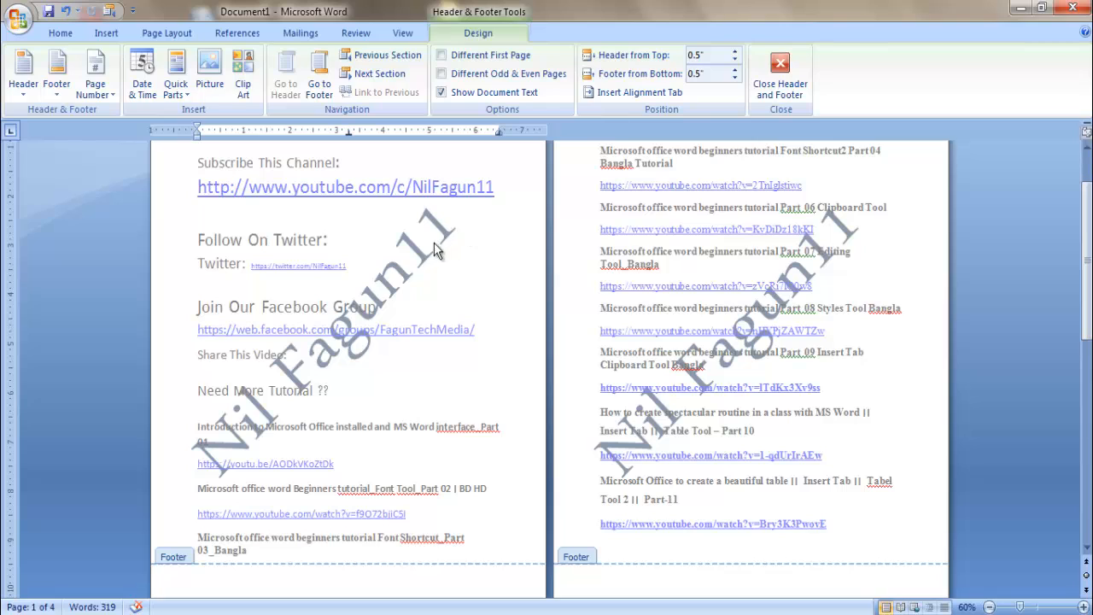
{"action": "left_click", "coordinate": [399, 271]}
{"action": "left_click", "coordinate": [399, 271]}
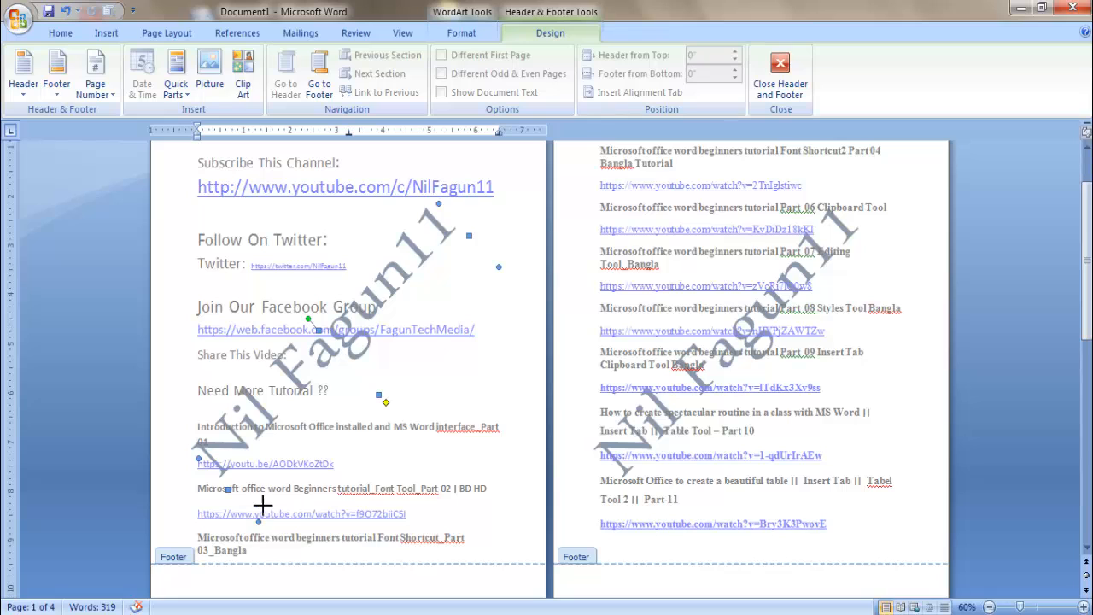
{"action": "left_click_drag", "start_coordinate": [315, 404], "coordinate": [391, 343]}
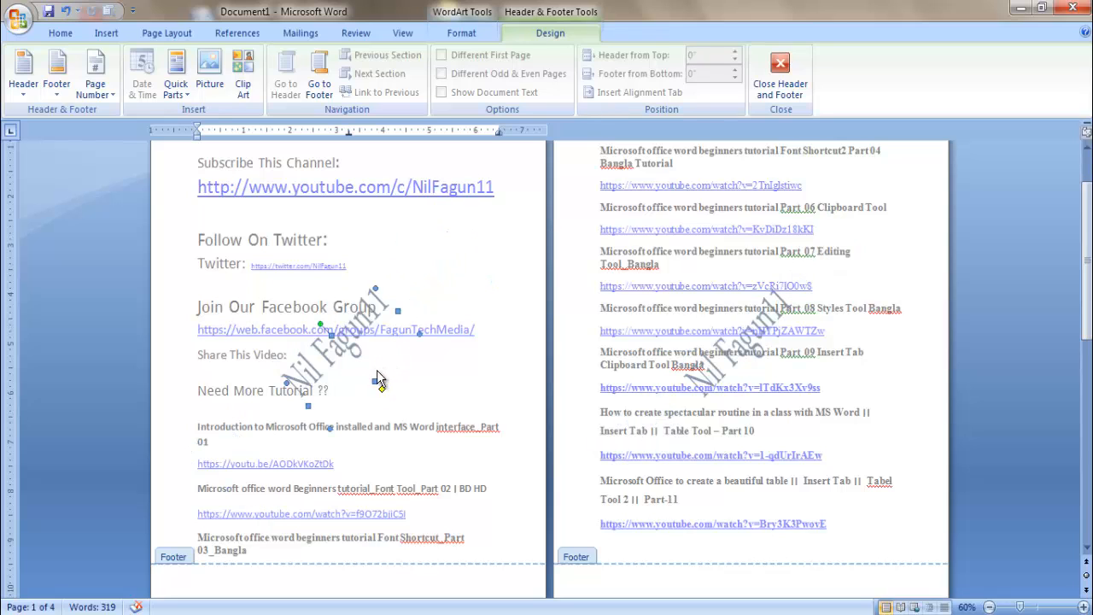
{"action": "left_click_drag", "start_coordinate": [376, 289], "coordinate": [415, 199]}
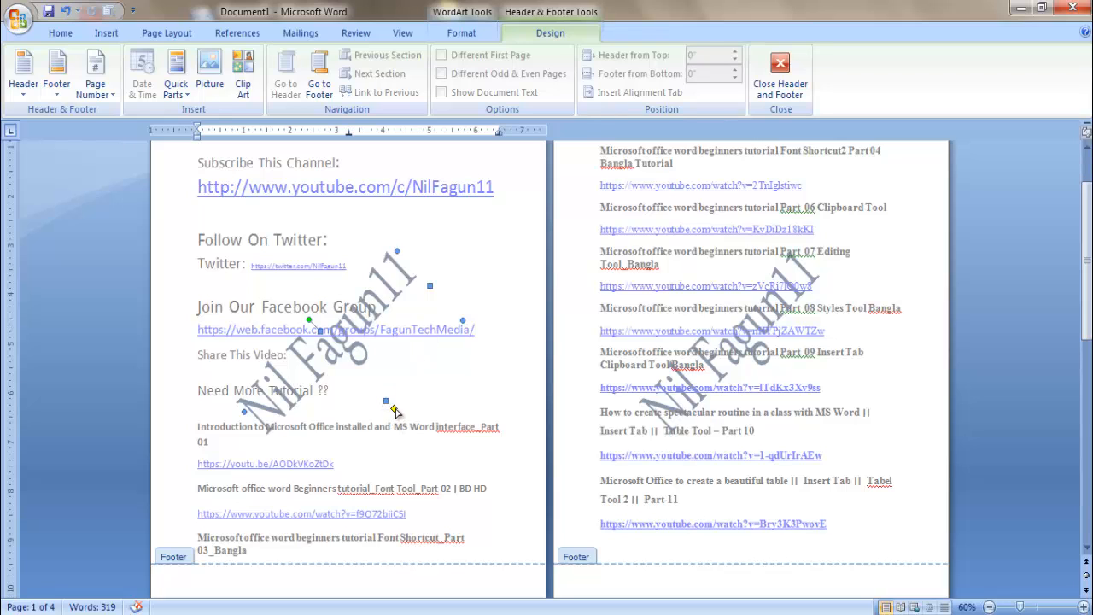
Skew the watermark's letters with its shape adjustment, ending with a moderately slanted form.
{"action": "left_click_drag", "start_coordinate": [442, 398], "coordinate": [459, 398]}
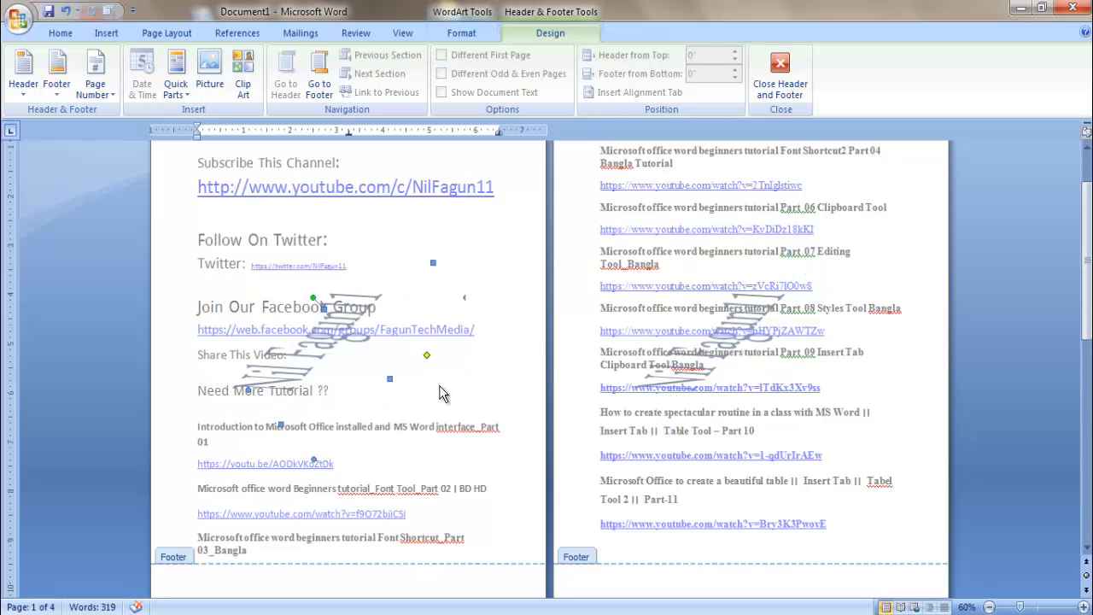
{"action": "left_click_drag", "start_coordinate": [425, 363], "coordinate": [389, 428]}
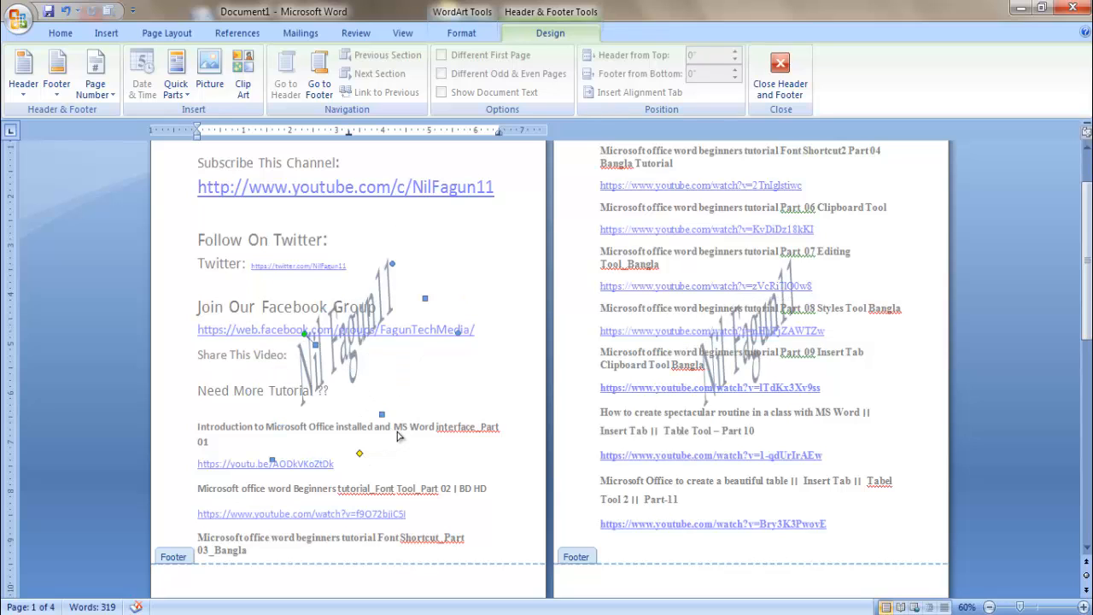
{"action": "left_click_drag", "start_coordinate": [360, 457], "coordinate": [403, 435]}
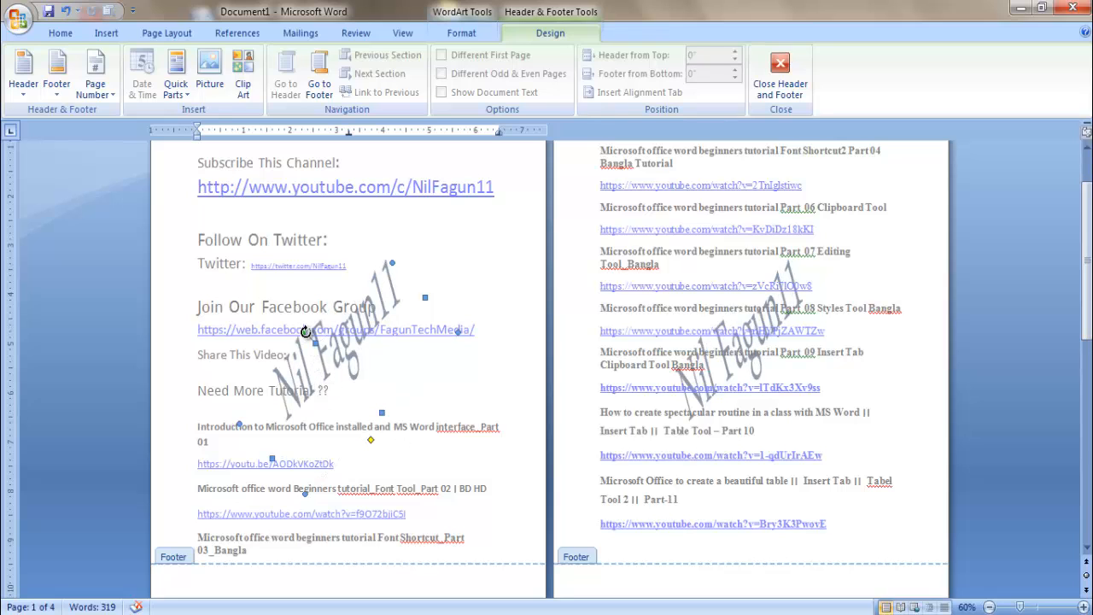
Rotate the watermark to slope downward to the right, move it up beside the Twitter heading, and return to the document body.
{"action": "left_click_drag", "start_coordinate": [306, 332], "coordinate": [381, 314]}
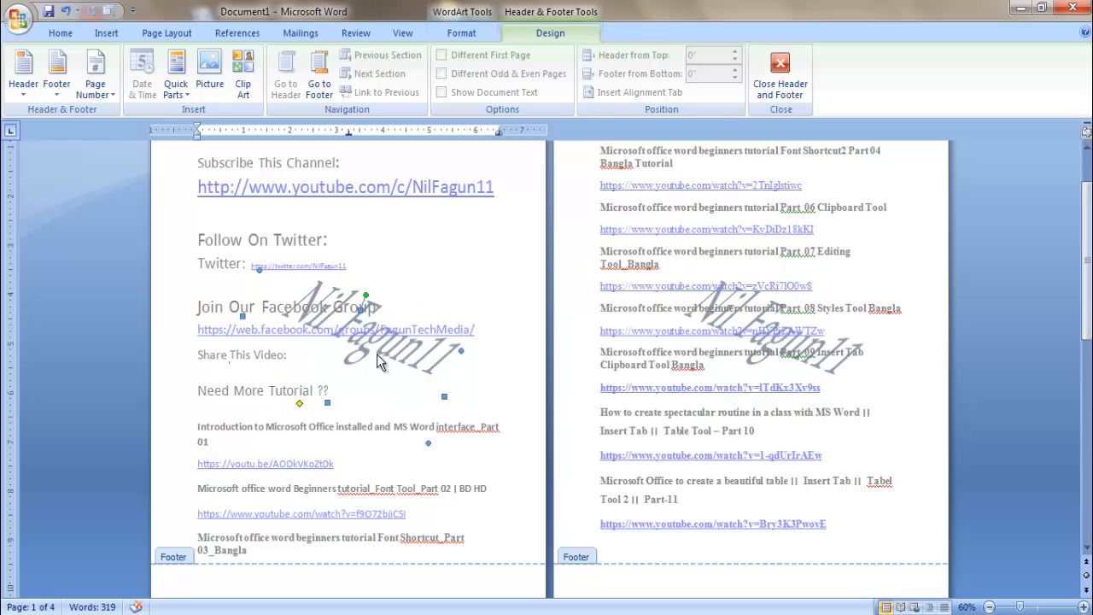
{"action": "left_click_drag", "start_coordinate": [377, 354], "coordinate": [391, 241]}
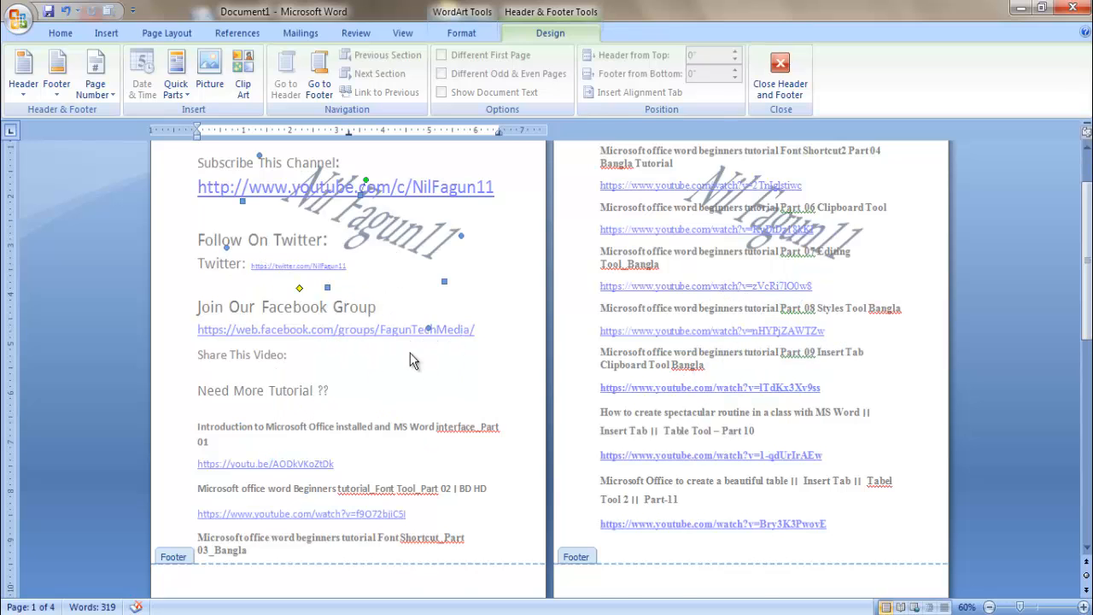
{"action": "scroll", "coordinate": [410, 353], "scroll_direction": "up", "scroll_amount": 2}
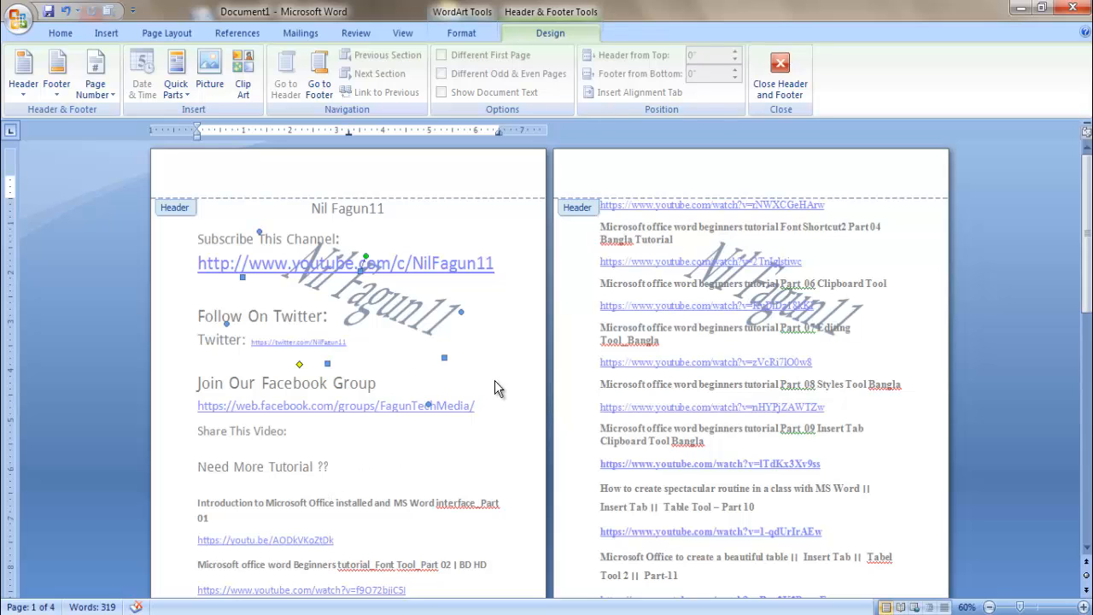
{"action": "double_click", "coordinate": [941, 418]}
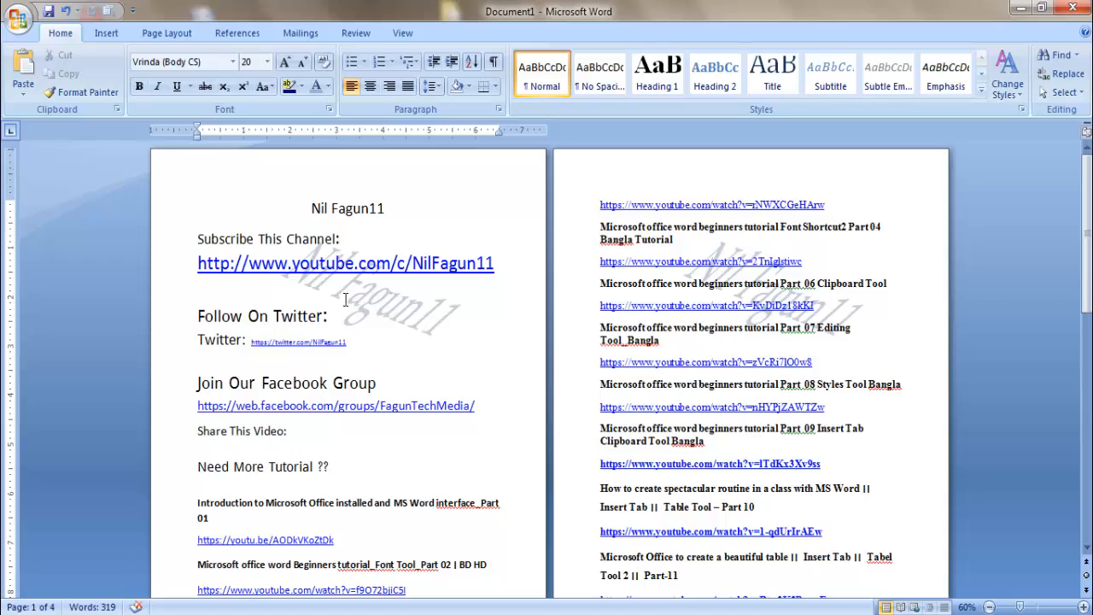
{"action": "scroll", "coordinate": [510, 358], "scroll_direction": "down", "scroll_amount": 10}
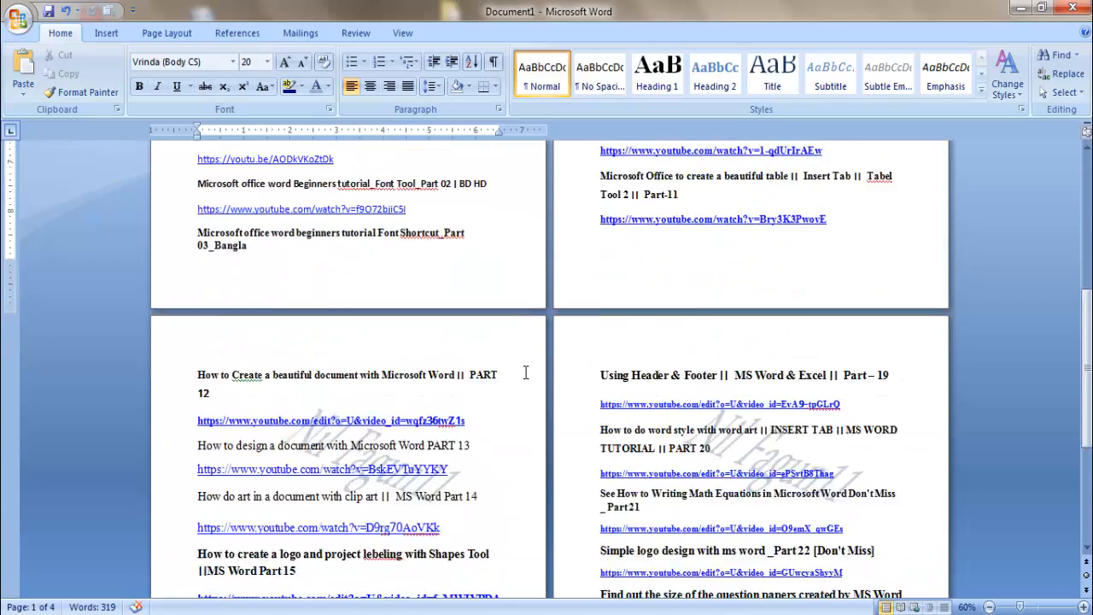
{"action": "scroll", "coordinate": [458, 384], "scroll_direction": "down", "scroll_amount": 2}
{"action": "scroll", "coordinate": [782, 461], "scroll_direction": "up", "scroll_amount": 7}
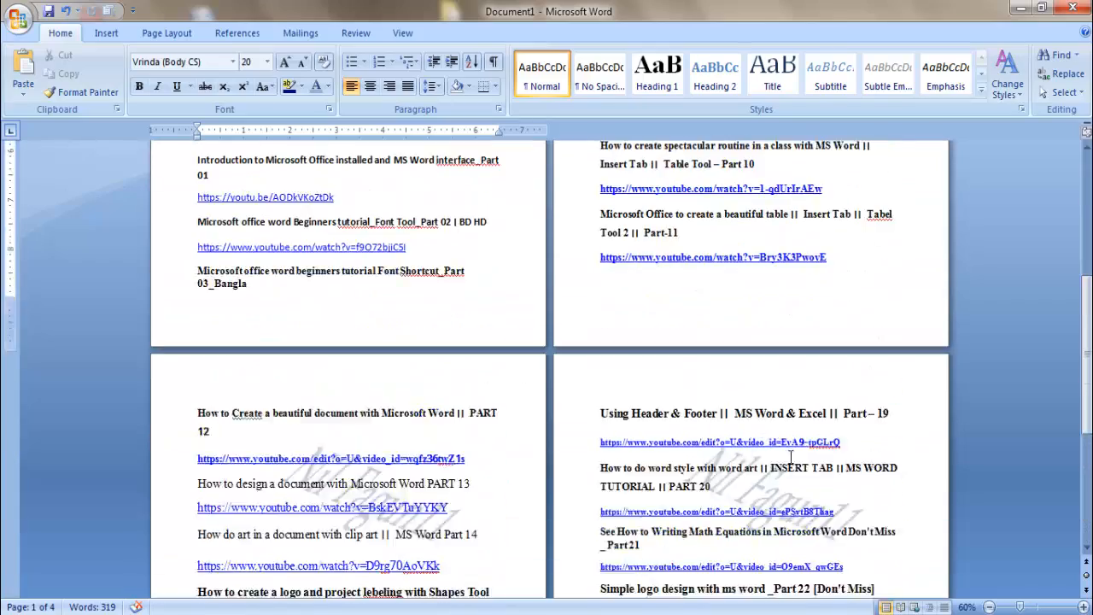
{"action": "scroll", "coordinate": [421, 393], "scroll_direction": "up", "scroll_amount": 5}
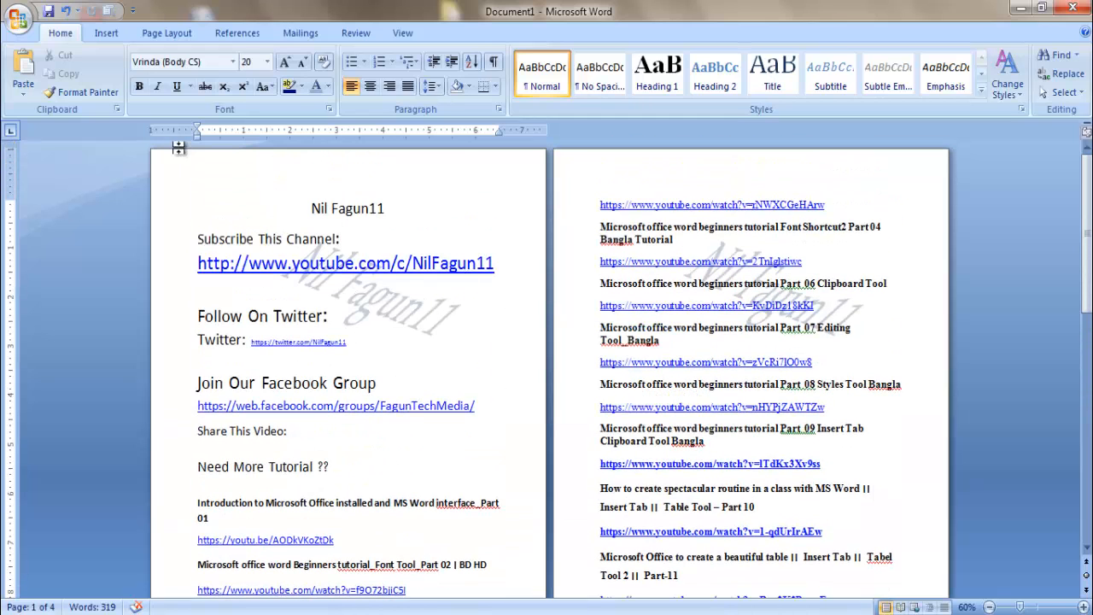
Enable Different Odd & Even Pages for the document's headers and footers, then return to the document body.
{"action": "double_click", "coordinate": [407, 179]}
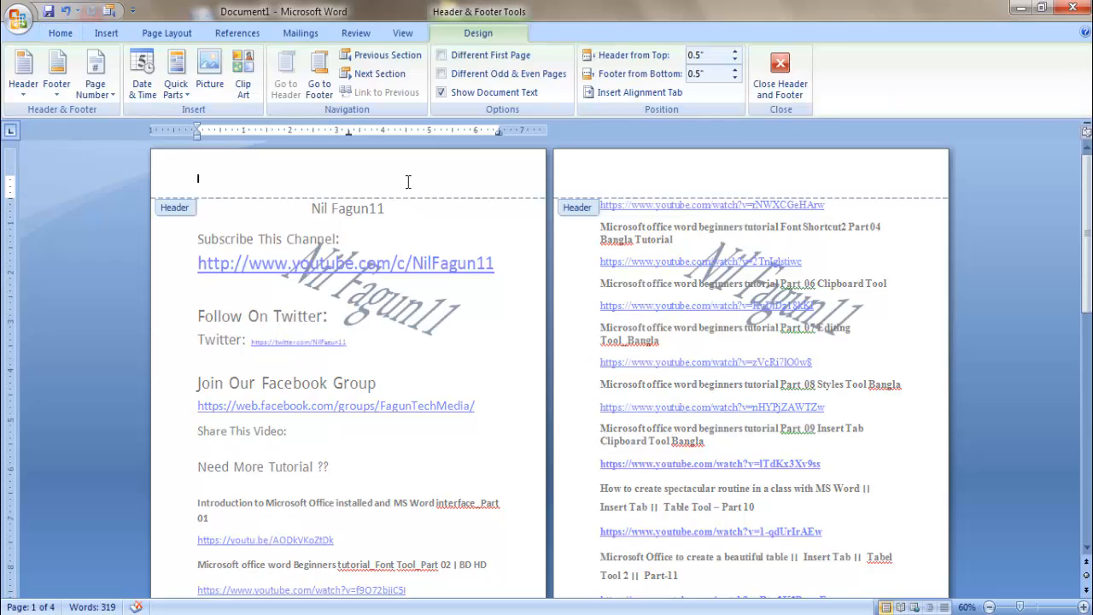
{"action": "left_click", "coordinate": [369, 289]}
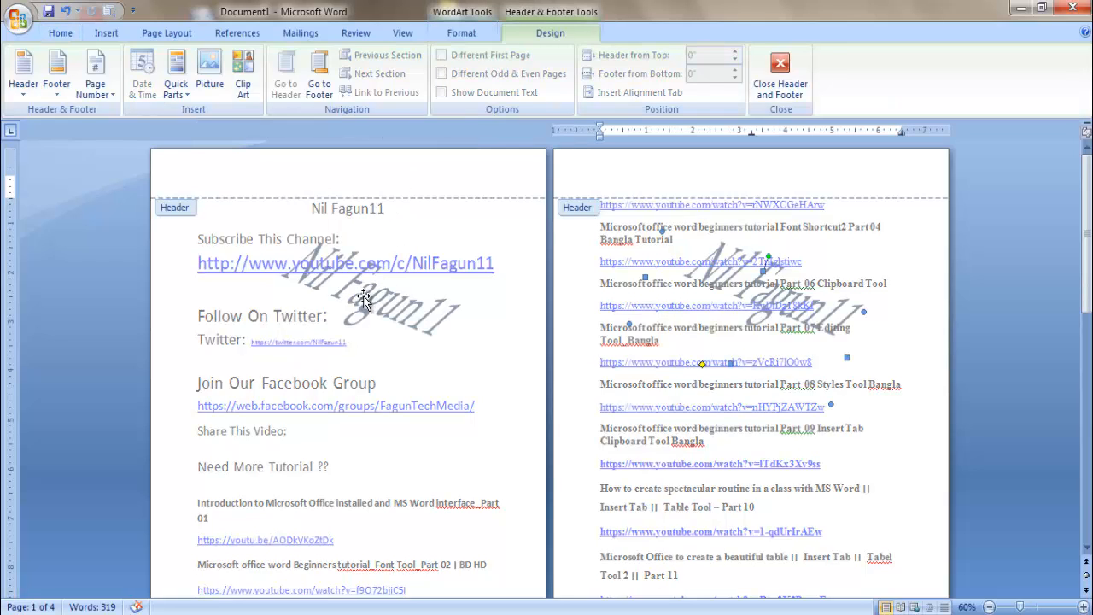
{"action": "left_click", "coordinate": [400, 181]}
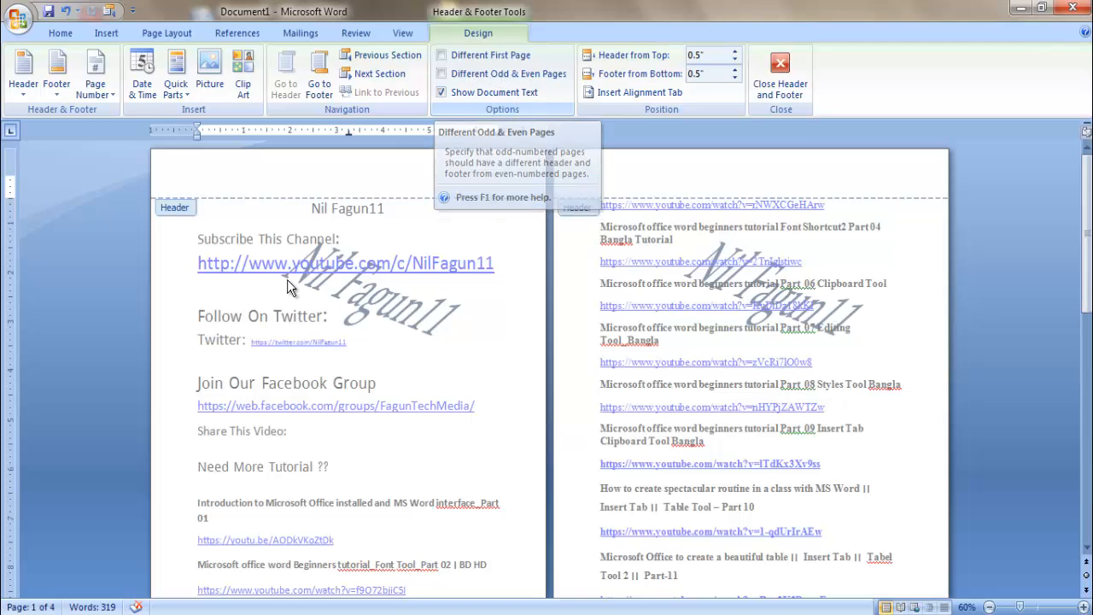
{"action": "scroll", "coordinate": [320, 333], "scroll_direction": "down", "scroll_amount": 3}
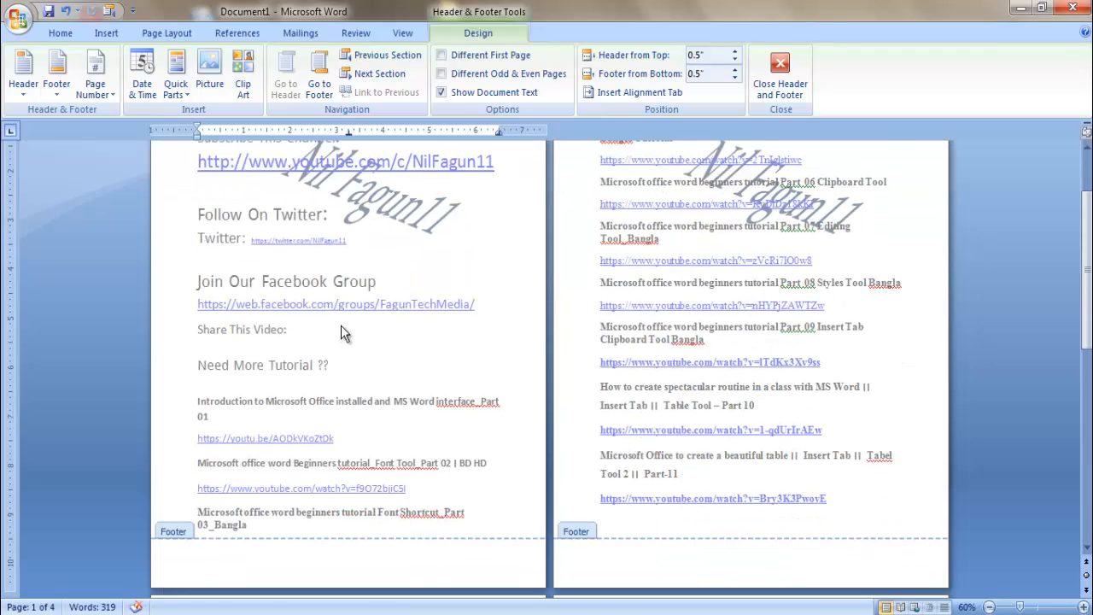
{"action": "scroll", "coordinate": [341, 325], "scroll_direction": "down", "scroll_amount": 8}
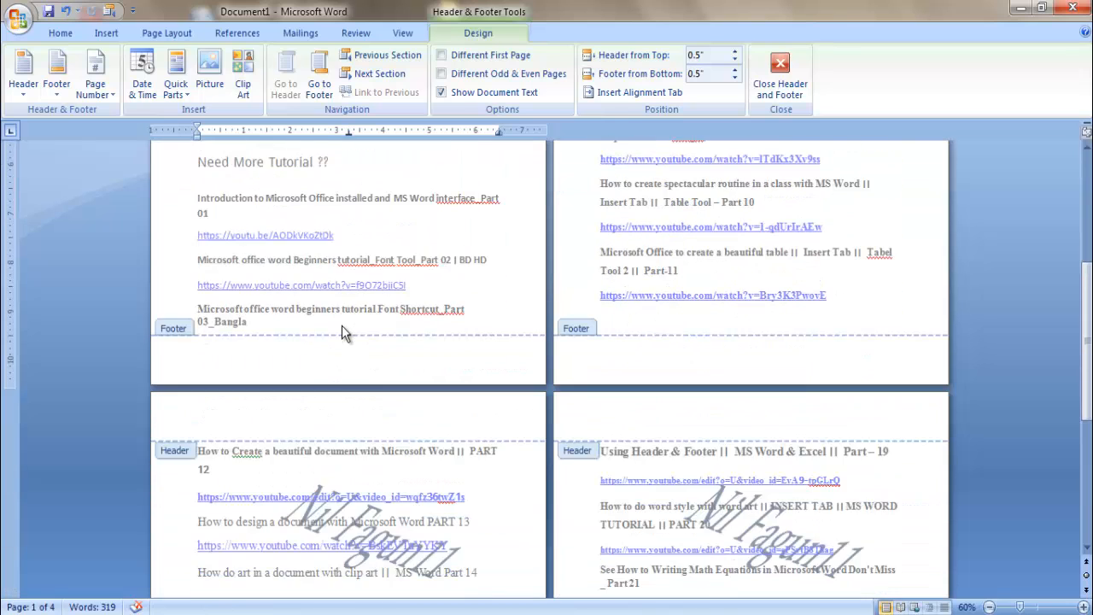
{"action": "scroll", "coordinate": [341, 325], "scroll_direction": "up", "scroll_amount": 9}
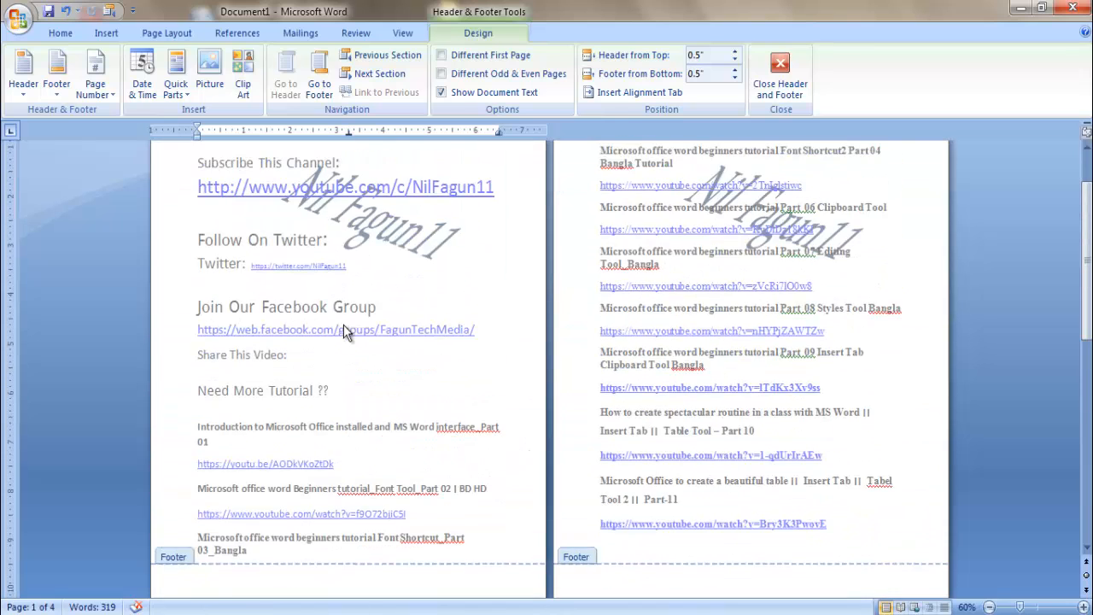
{"action": "left_click", "coordinate": [441, 75]}
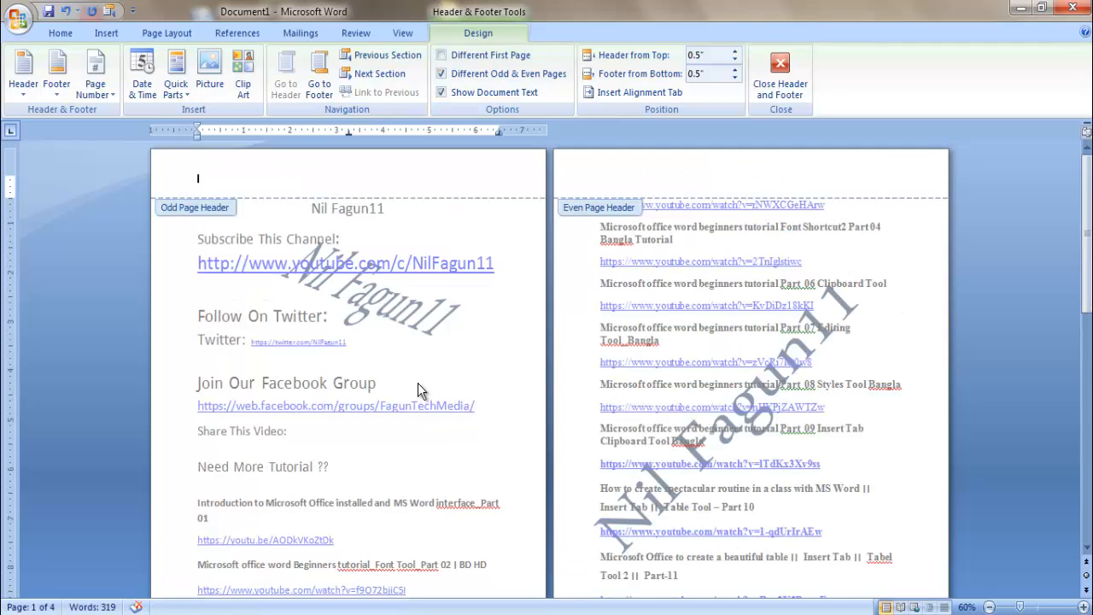
{"action": "scroll", "coordinate": [418, 380], "scroll_direction": "down", "scroll_amount": 20}
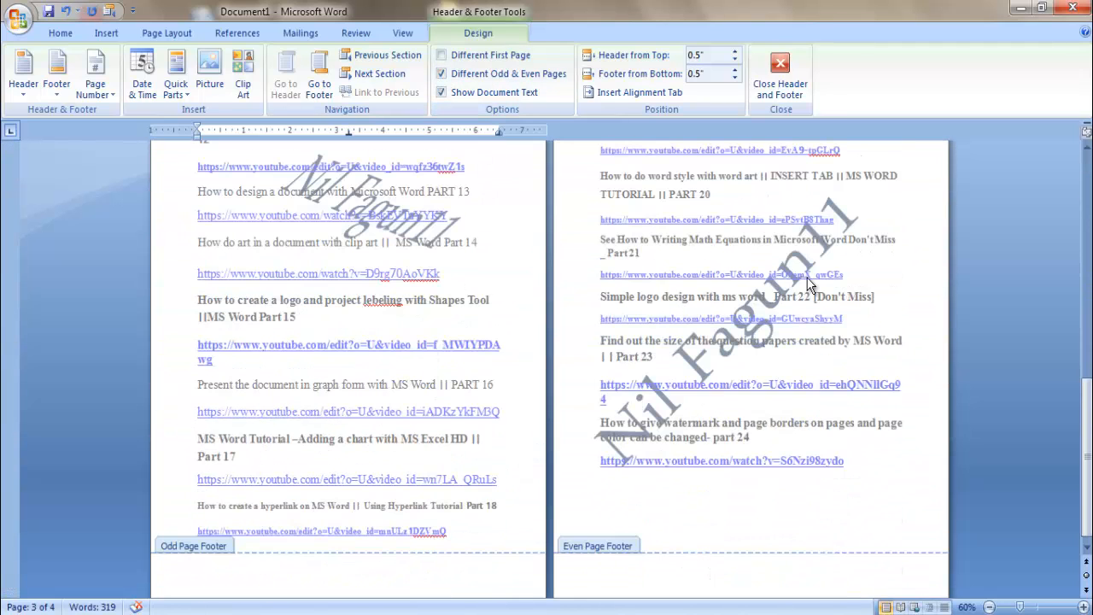
{"action": "double_click", "coordinate": [942, 257]}
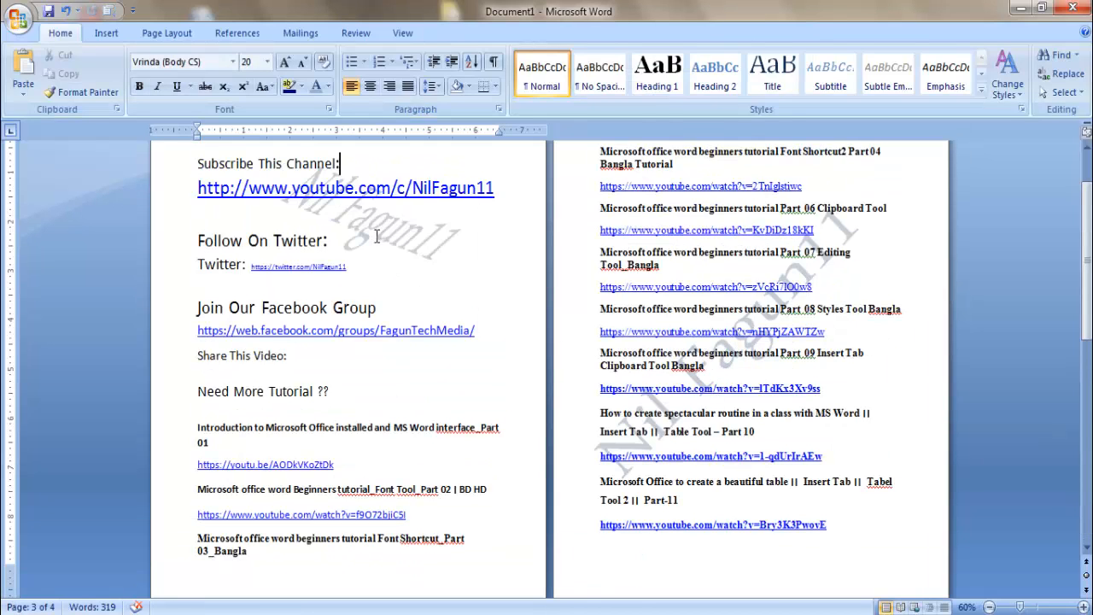
Compare the watermarks on the odd and even pages throughout the four-page document.
{"action": "scroll", "coordinate": [359, 260], "scroll_direction": "up", "scroll_amount": 1}
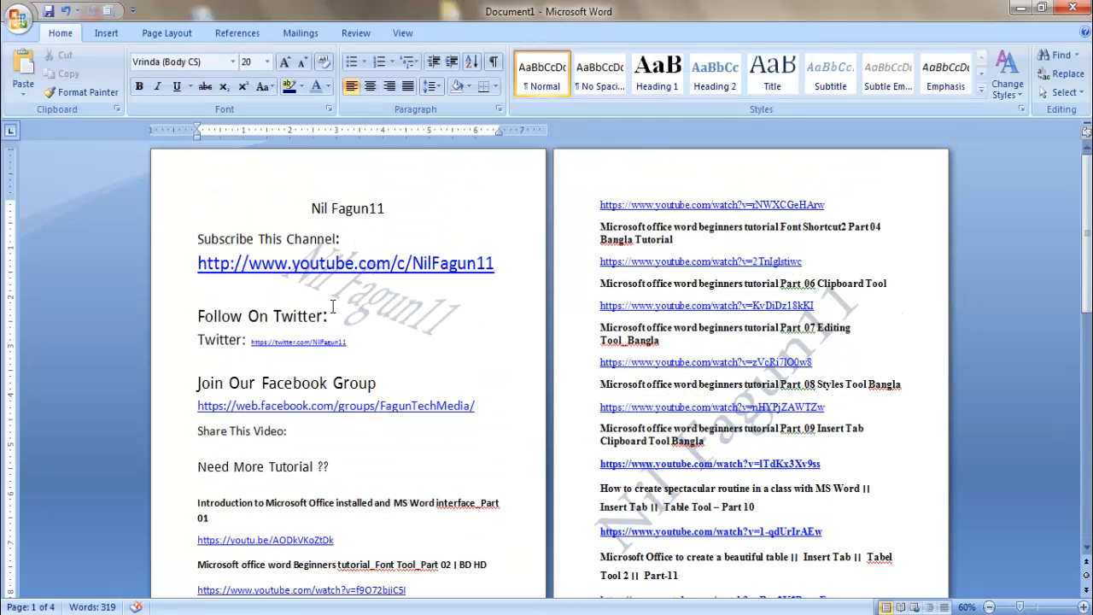
{"action": "scroll", "coordinate": [381, 307], "scroll_direction": "down", "scroll_amount": 2}
{"action": "scroll", "coordinate": [705, 300], "scroll_direction": "down", "scroll_amount": 8}
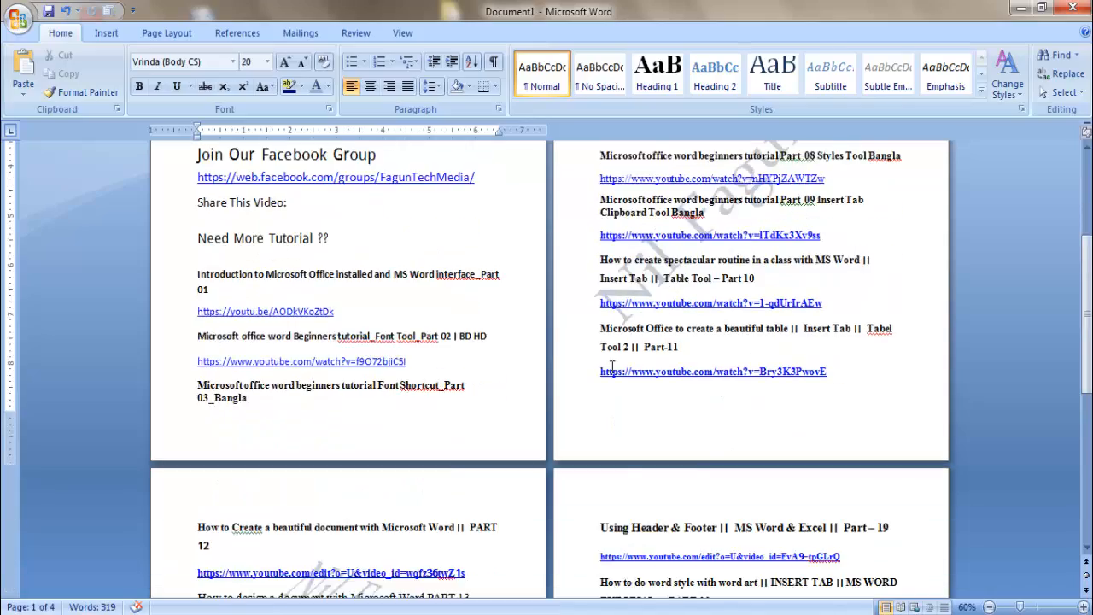
{"action": "scroll", "coordinate": [370, 395], "scroll_direction": "down", "scroll_amount": 6}
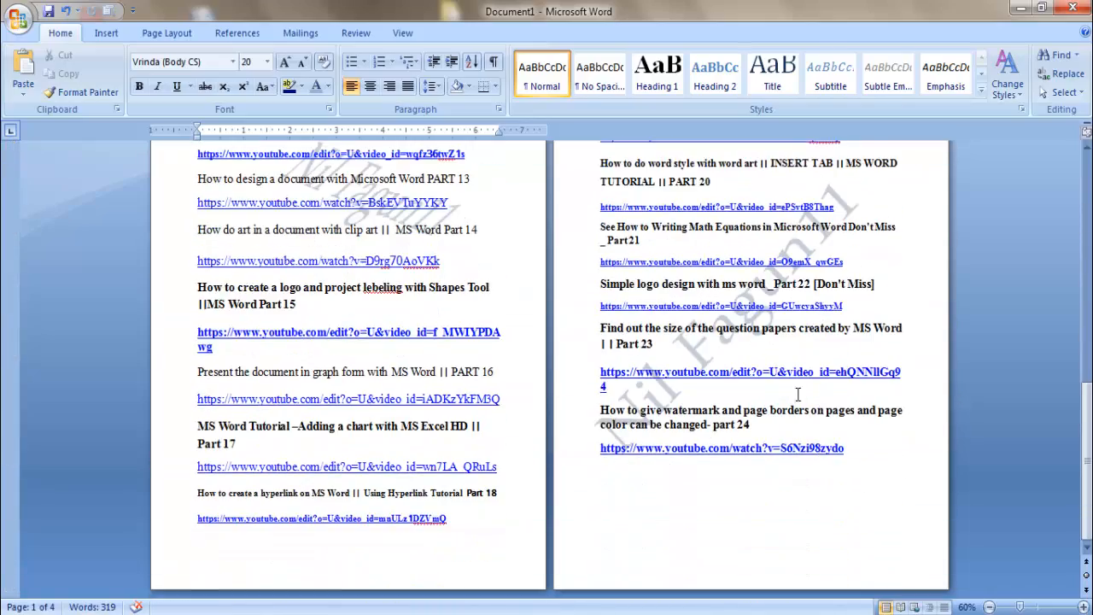
{"action": "scroll", "coordinate": [450, 420], "scroll_direction": "up", "scroll_amount": 10}
{"action": "scroll", "coordinate": [453, 401], "scroll_direction": "up", "scroll_amount": 7}
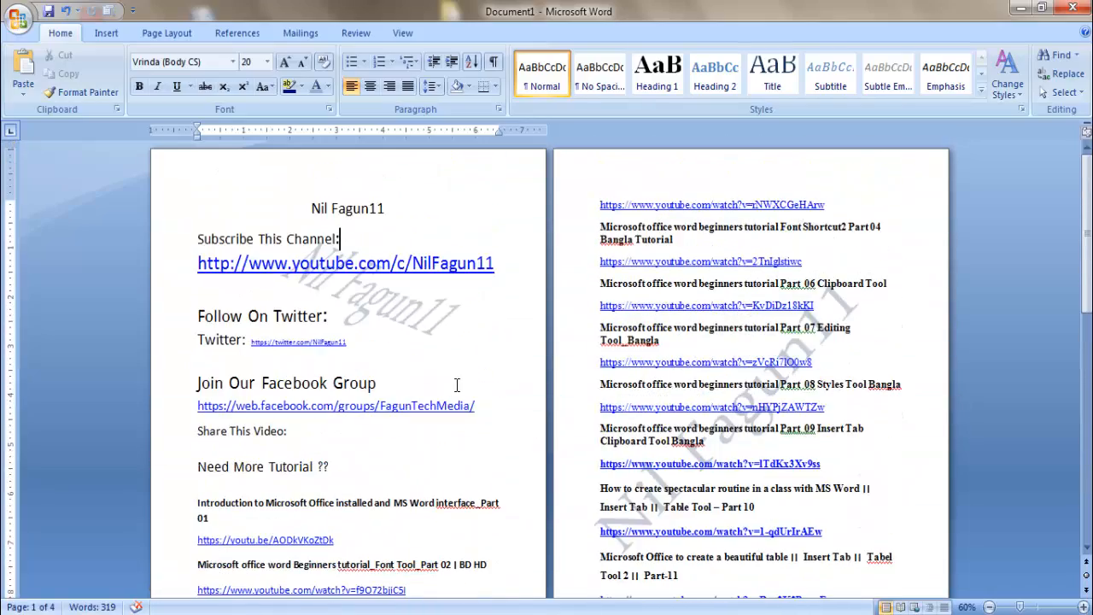
Open the page header for editing, change the odd-page watermark's text to "Nil Fagun", and return to the document body.
{"action": "double_click", "coordinate": [433, 166]}
{"action": "left_click", "coordinate": [369, 300]}
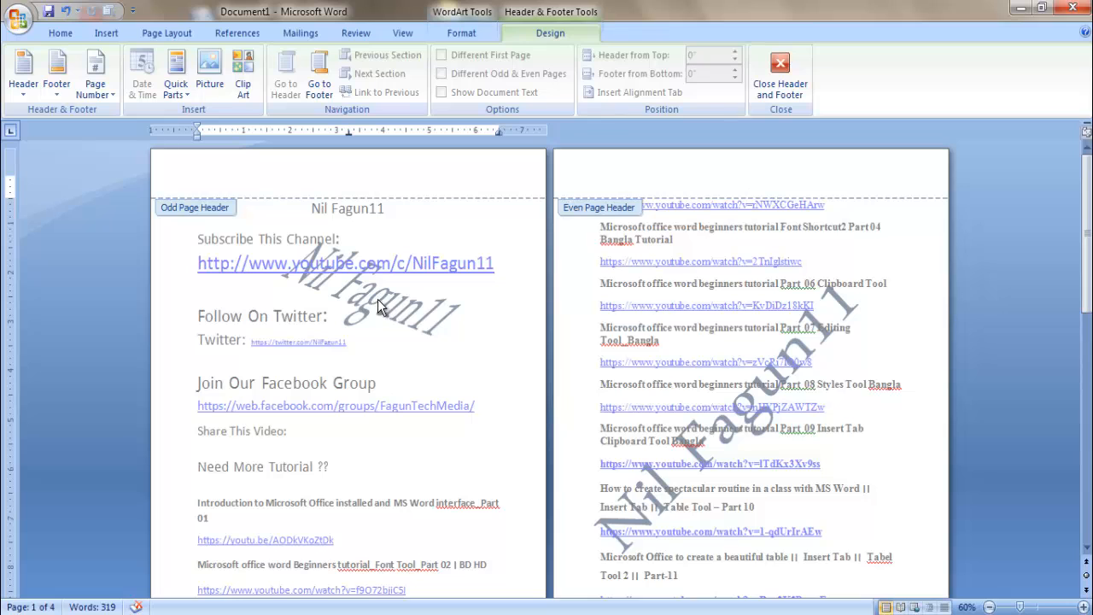
{"action": "left_click", "coordinate": [377, 300]}
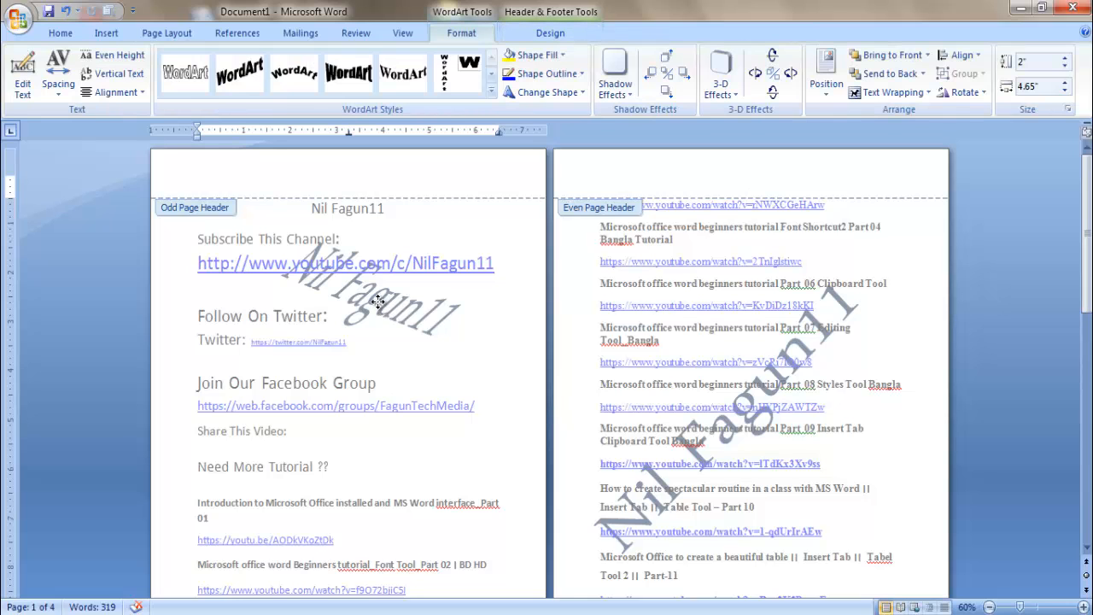
{"action": "left_click", "coordinate": [550, 32]}
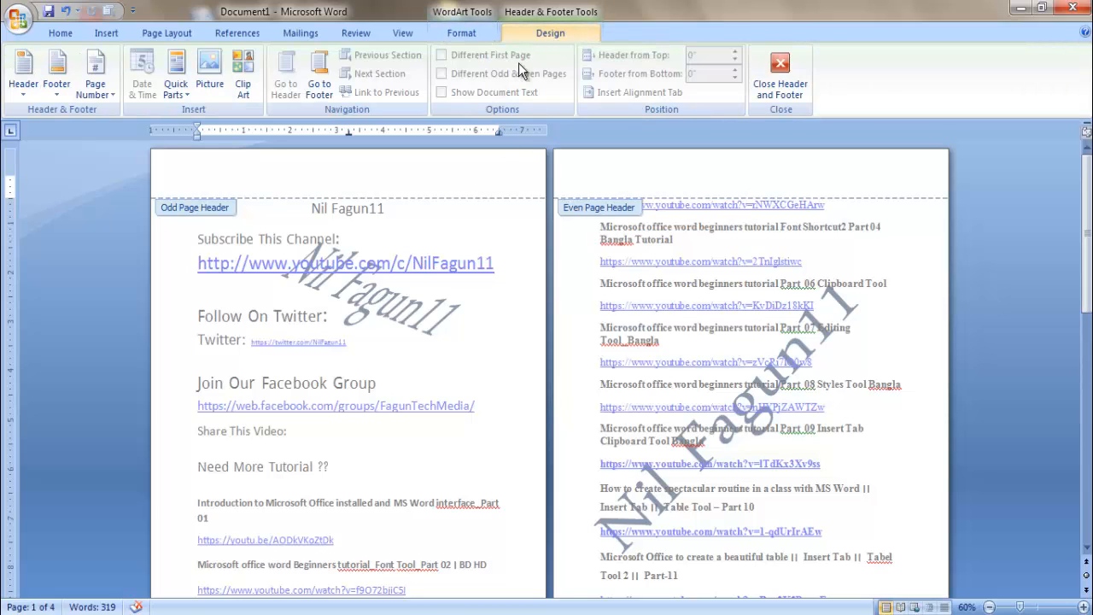
{"action": "right_click", "coordinate": [379, 299]}
{"action": "left_click", "coordinate": [413, 363]}
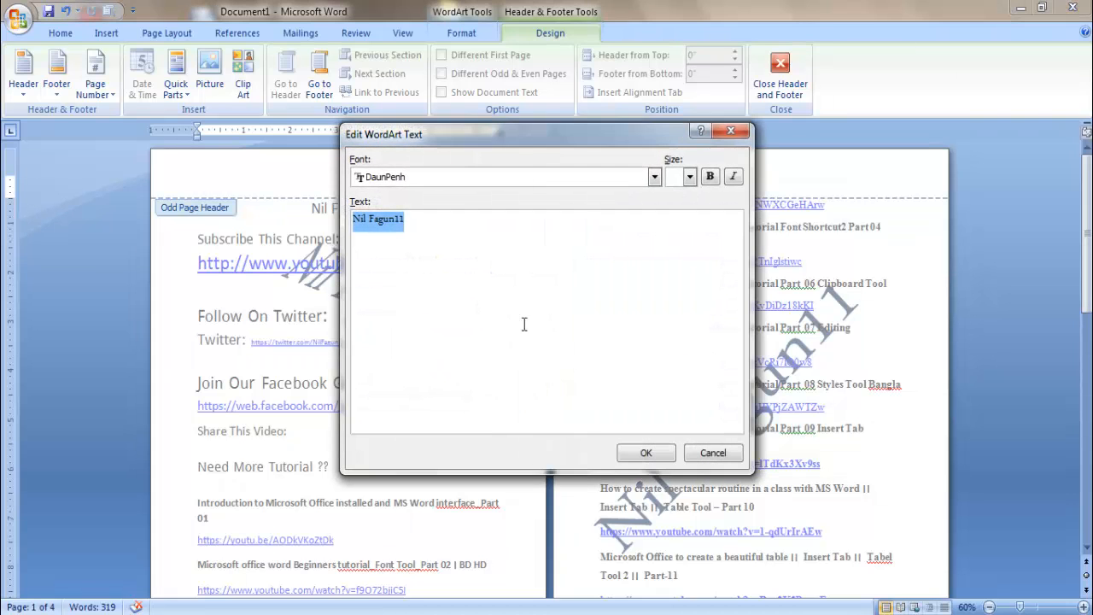
{"action": "left_click", "coordinate": [421, 231]}
{"action": "key", "text": "BackSpace"}
{"action": "key", "text": "BackSpace"}
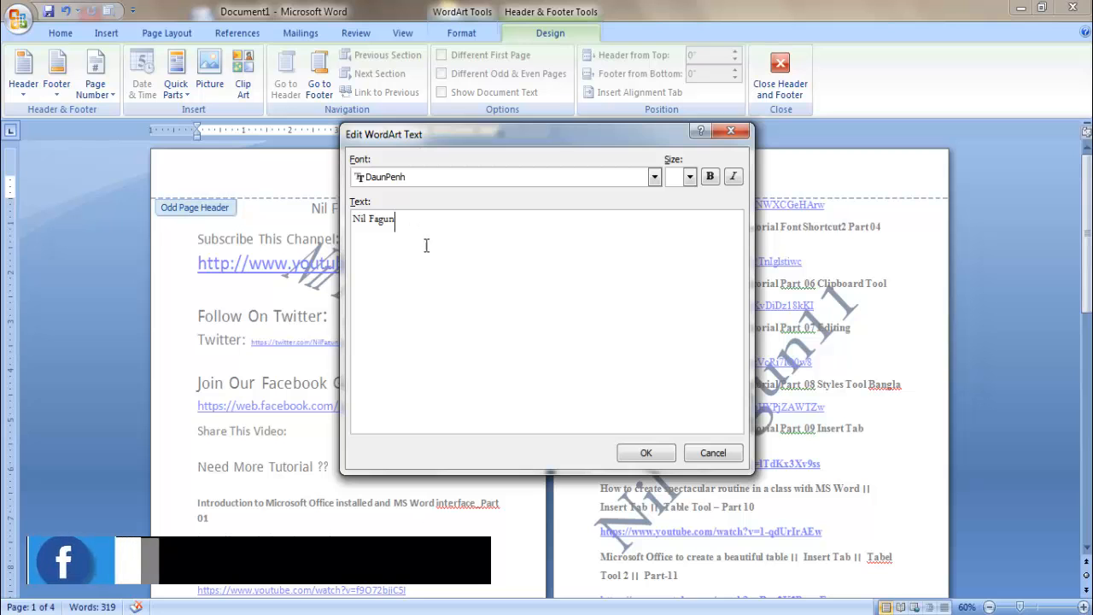
{"action": "left_click", "coordinate": [632, 453]}
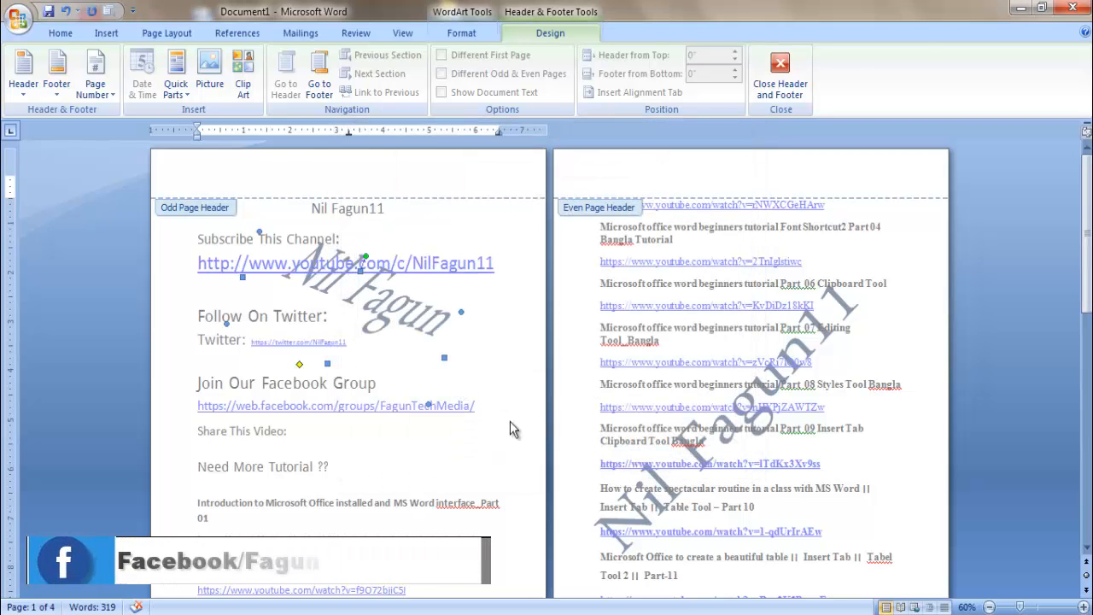
{"action": "double_click", "coordinate": [561, 434]}
Apply the purple slanted WordArt style to the odd-page "Nil Fagun" watermark in the header, then return to the document body.
{"action": "scroll", "coordinate": [693, 427], "scroll_direction": "down", "scroll_amount": 6}
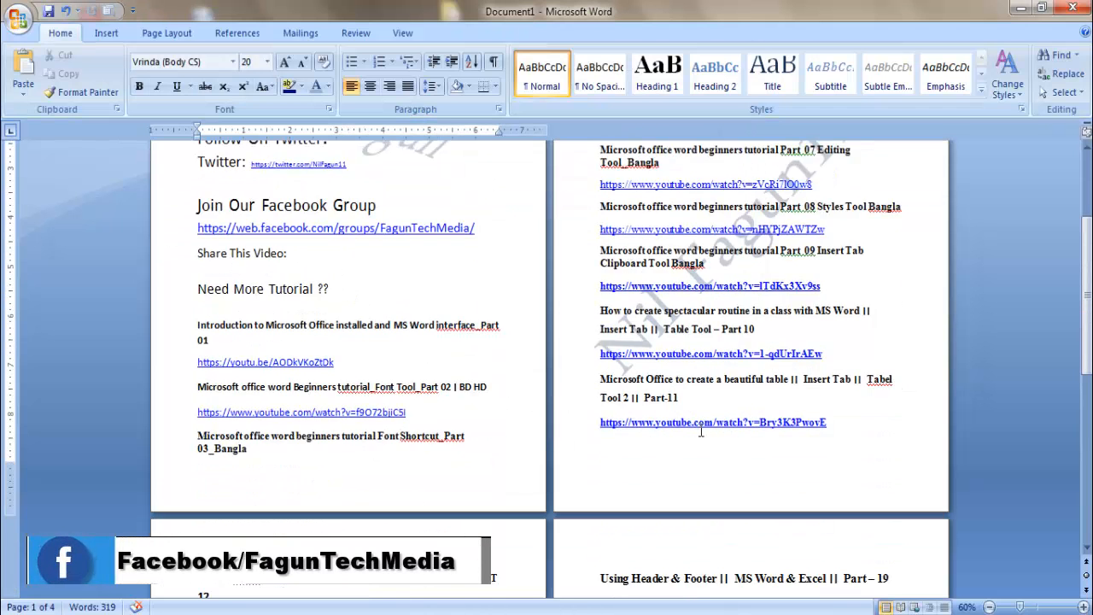
{"action": "scroll", "coordinate": [690, 469], "scroll_direction": "down", "scroll_amount": 2}
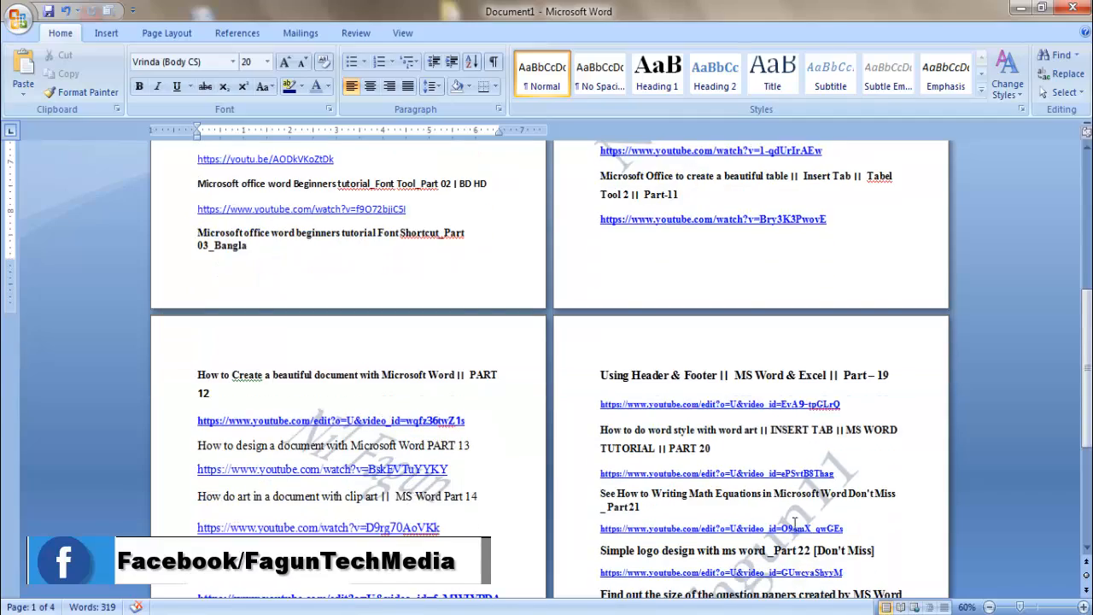
{"action": "scroll", "coordinate": [795, 524], "scroll_direction": "down", "scroll_amount": 4}
{"action": "scroll", "coordinate": [867, 495], "scroll_direction": "up", "scroll_amount": 7}
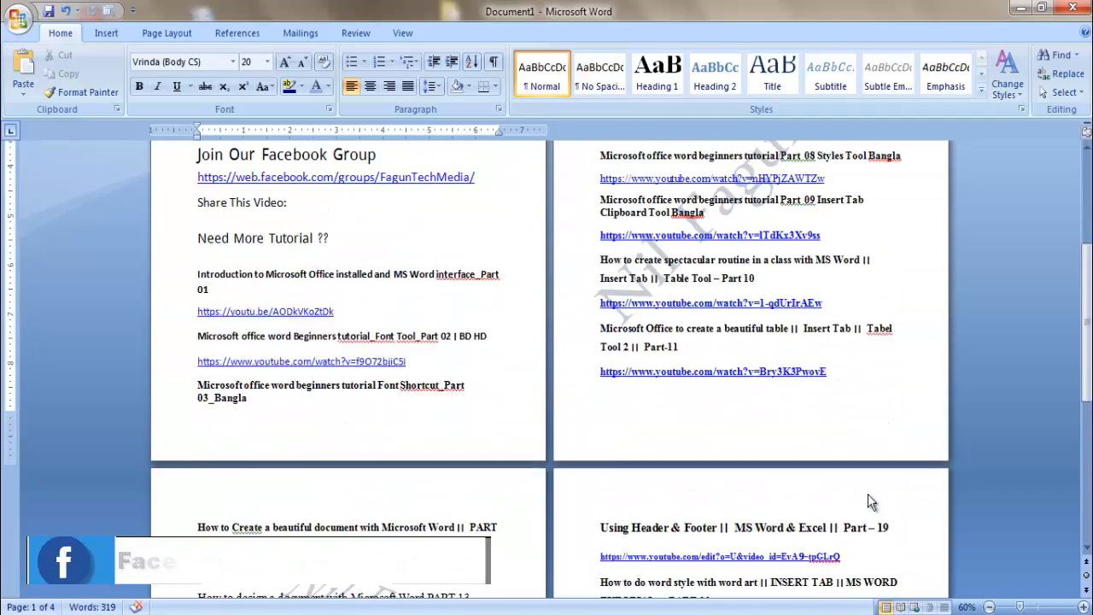
{"action": "scroll", "coordinate": [868, 500], "scroll_direction": "up", "scroll_amount": 5}
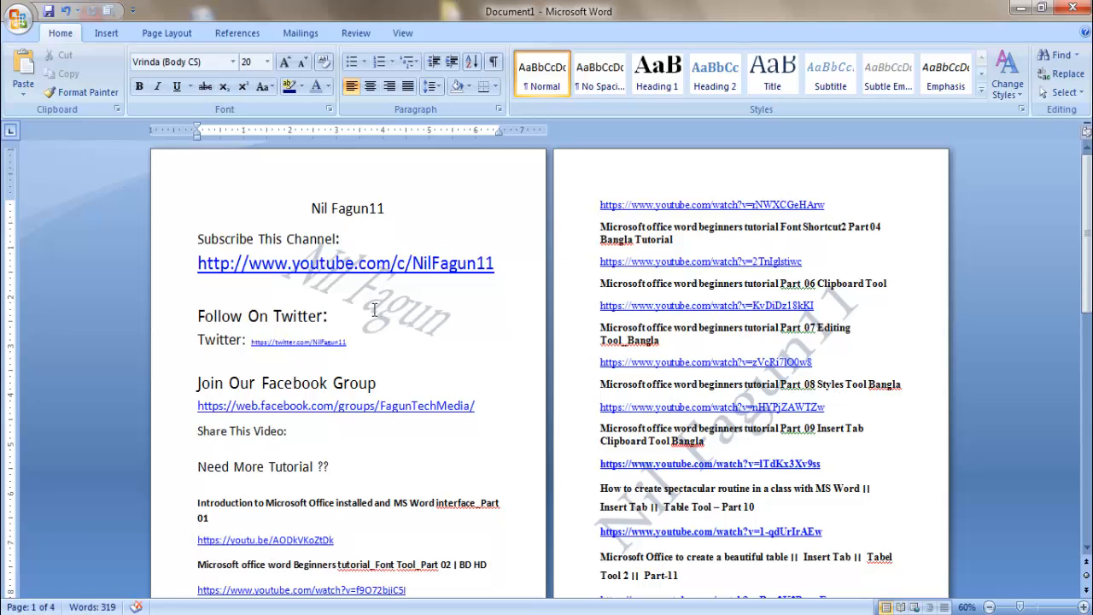
{"action": "double_click", "coordinate": [405, 180]}
{"action": "double_click", "coordinate": [374, 295]}
{"action": "double_click", "coordinate": [410, 175]}
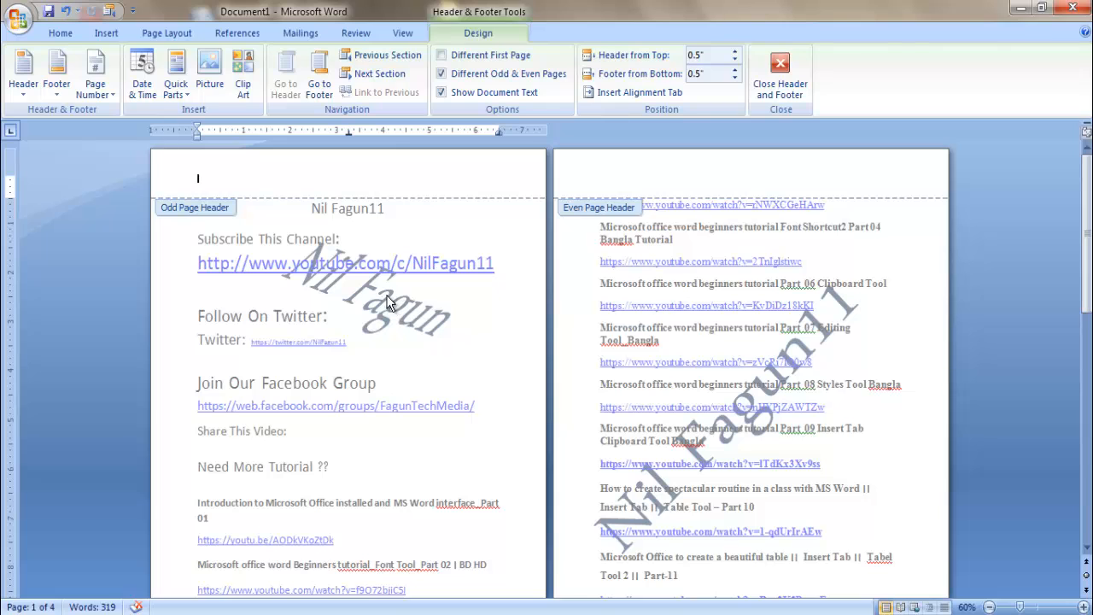
{"action": "left_click", "coordinate": [386, 299]}
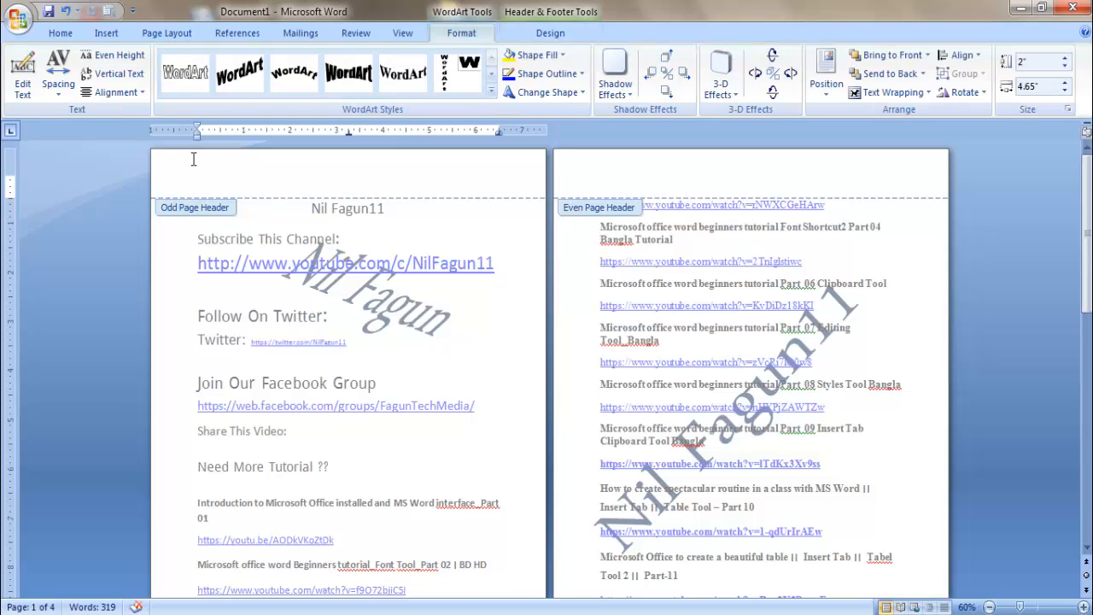
{"action": "left_click", "coordinate": [491, 91]}
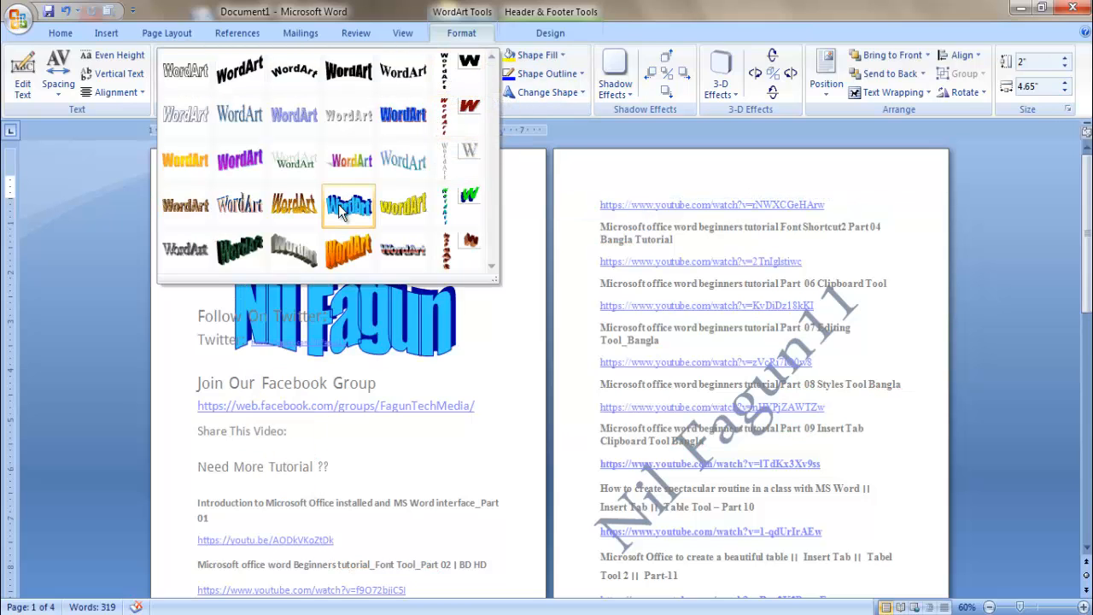
{"action": "left_click", "coordinate": [244, 171]}
{"action": "double_click", "coordinate": [980, 279]}
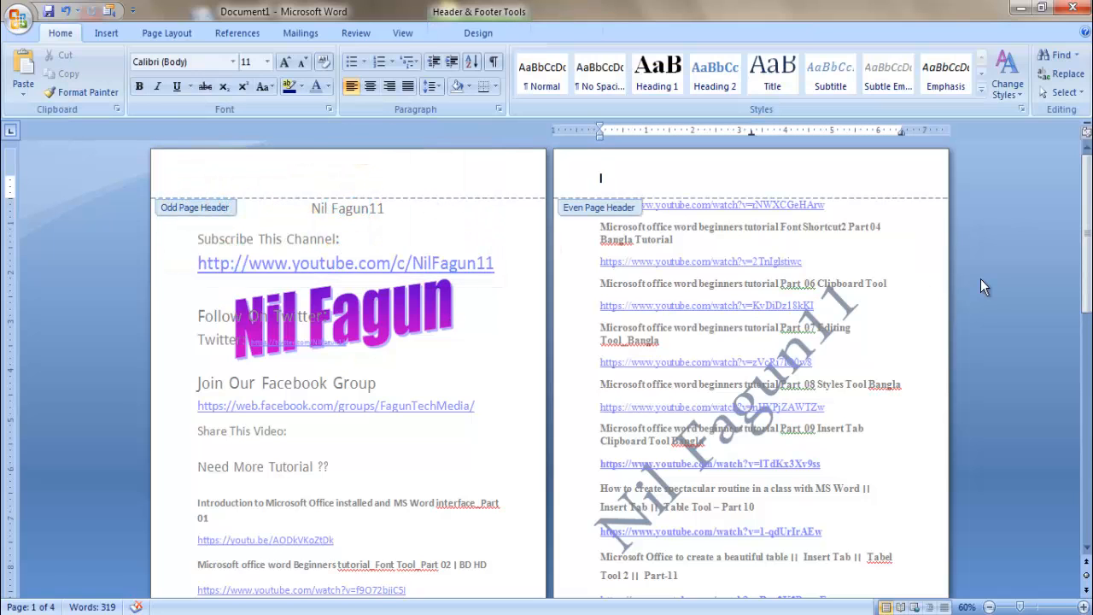
{"action": "double_click", "coordinate": [864, 348]}
Turn off Different Odd & Even Pages for the document's headers and footers, then return to the document body.
{"action": "scroll", "coordinate": [432, 335], "scroll_direction": "down", "scroll_amount": 10}
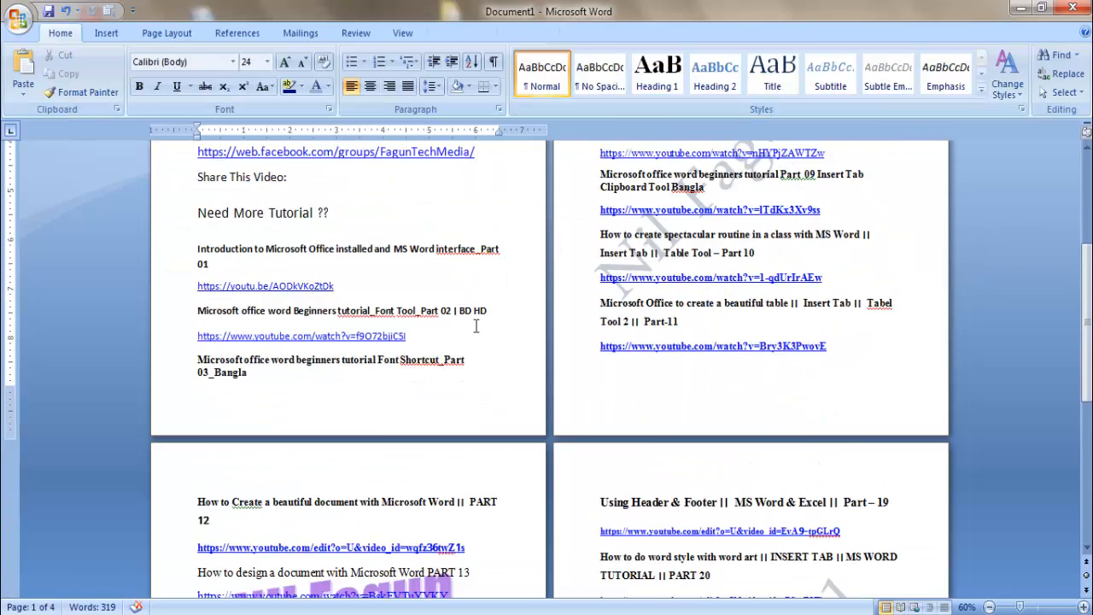
{"action": "scroll", "coordinate": [459, 368], "scroll_direction": "up", "scroll_amount": 7}
{"action": "scroll", "coordinate": [460, 368], "scroll_direction": "up", "scroll_amount": 3}
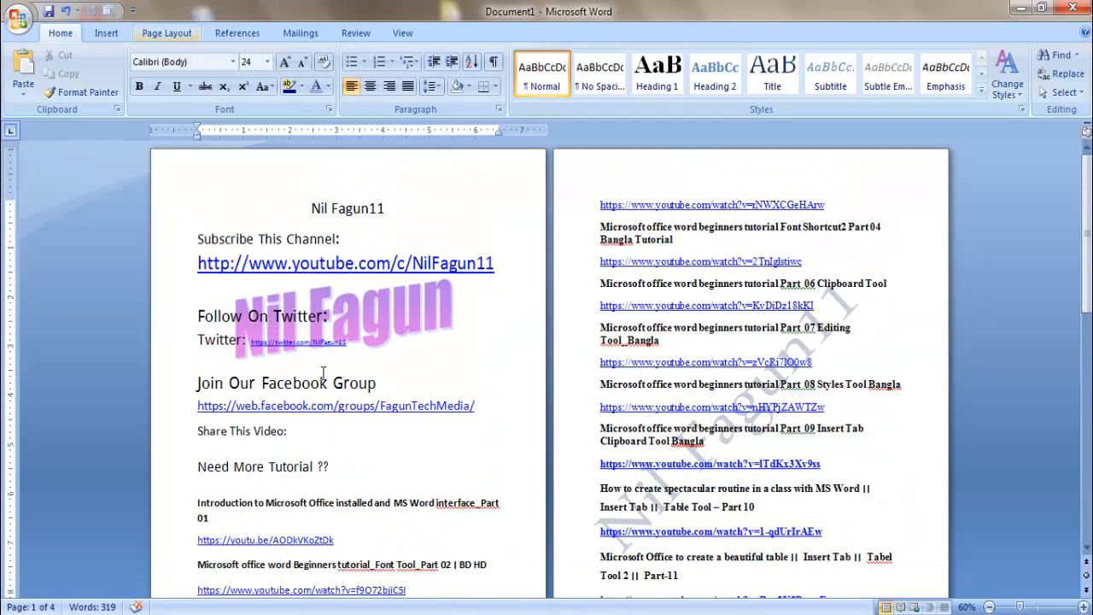
{"action": "double_click", "coordinate": [394, 176]}
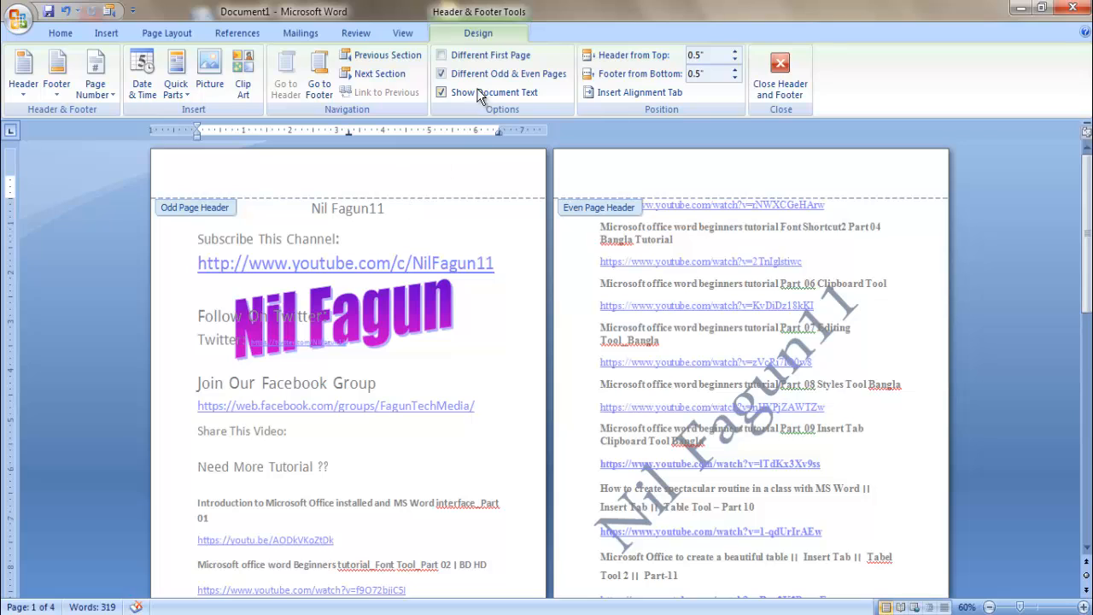
{"action": "left_click", "coordinate": [442, 74]}
{"action": "left_click", "coordinate": [631, 475]}
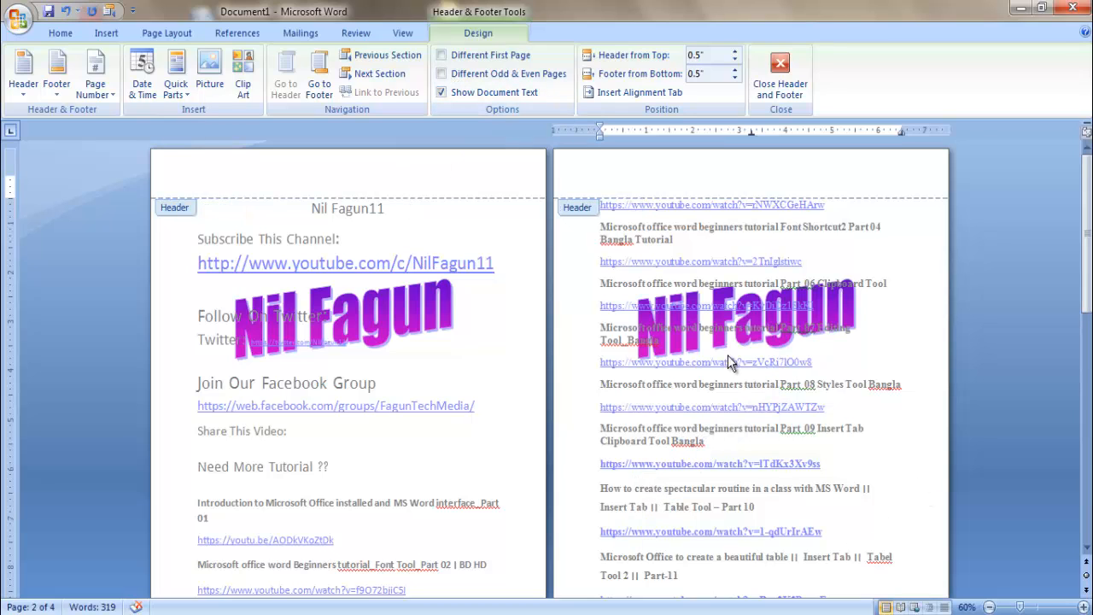
{"action": "double_click", "coordinate": [740, 481]}
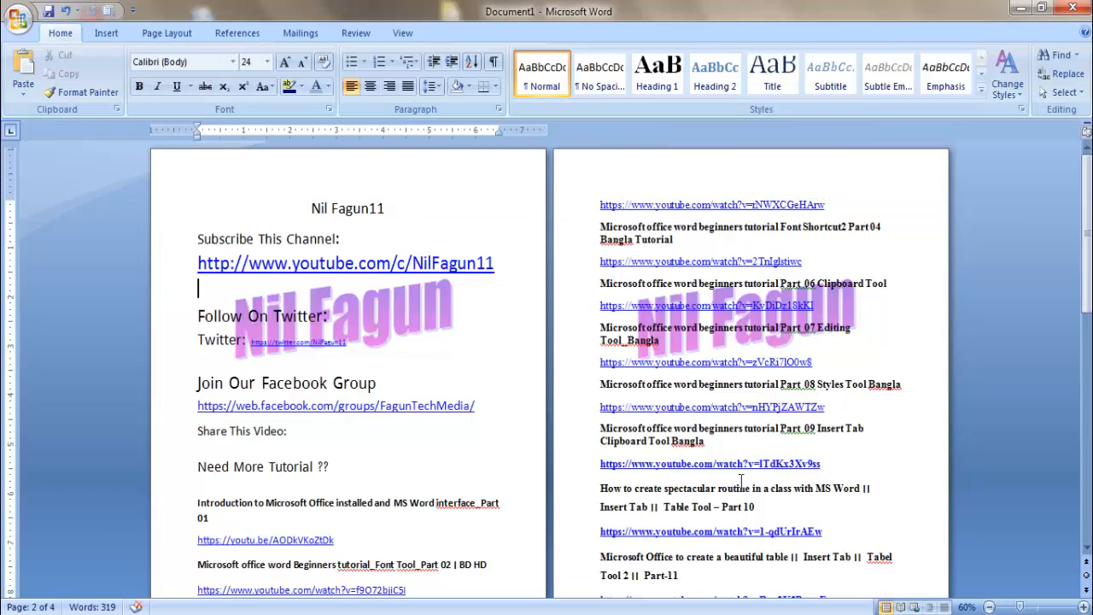
Remove the "Nil Fagun" watermark from the document.
{"action": "scroll", "coordinate": [739, 491], "scroll_direction": "down", "scroll_amount": 8}
{"action": "scroll", "coordinate": [740, 500], "scroll_direction": "down", "scroll_amount": 4}
{"action": "scroll", "coordinate": [520, 335], "scroll_direction": "up", "scroll_amount": 8}
{"action": "left_click", "coordinate": [162, 33]}
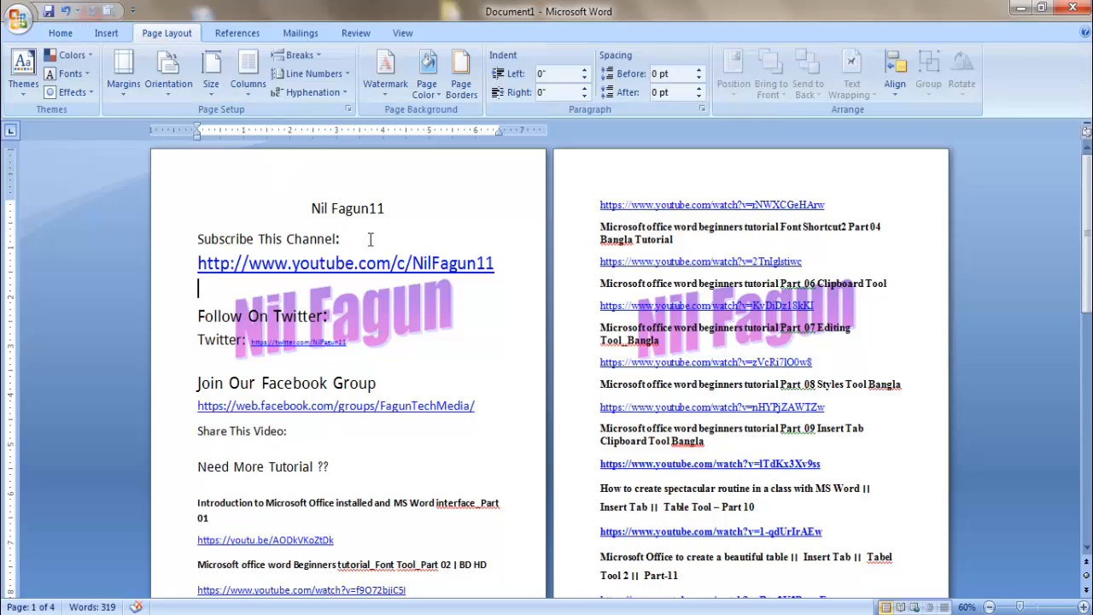
{"action": "left_click", "coordinate": [390, 85]}
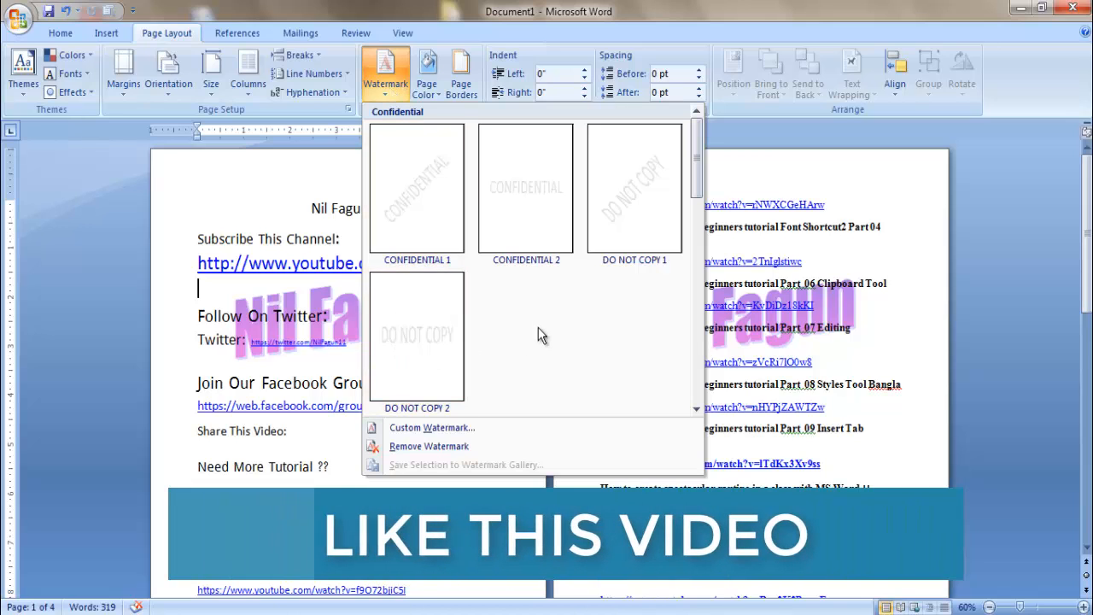
{"action": "left_click", "coordinate": [461, 446]}
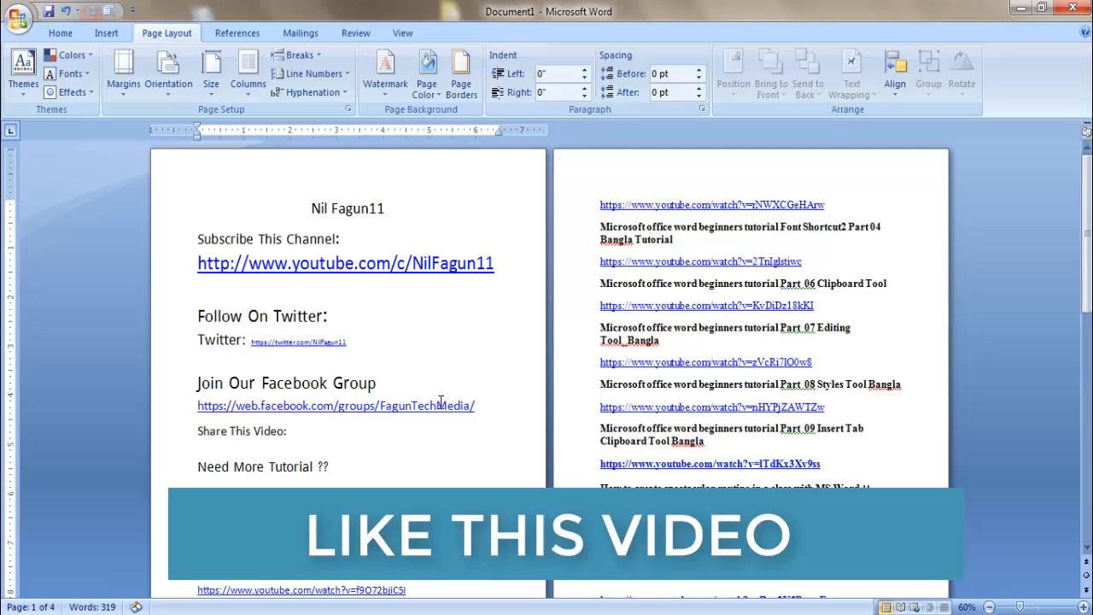
Add a custom picture watermark using Penguins from Sample Pictures, with Auto scale and Washout, and check it on all pages.
{"action": "left_click", "coordinate": [388, 74]}
{"action": "left_click", "coordinate": [423, 426]}
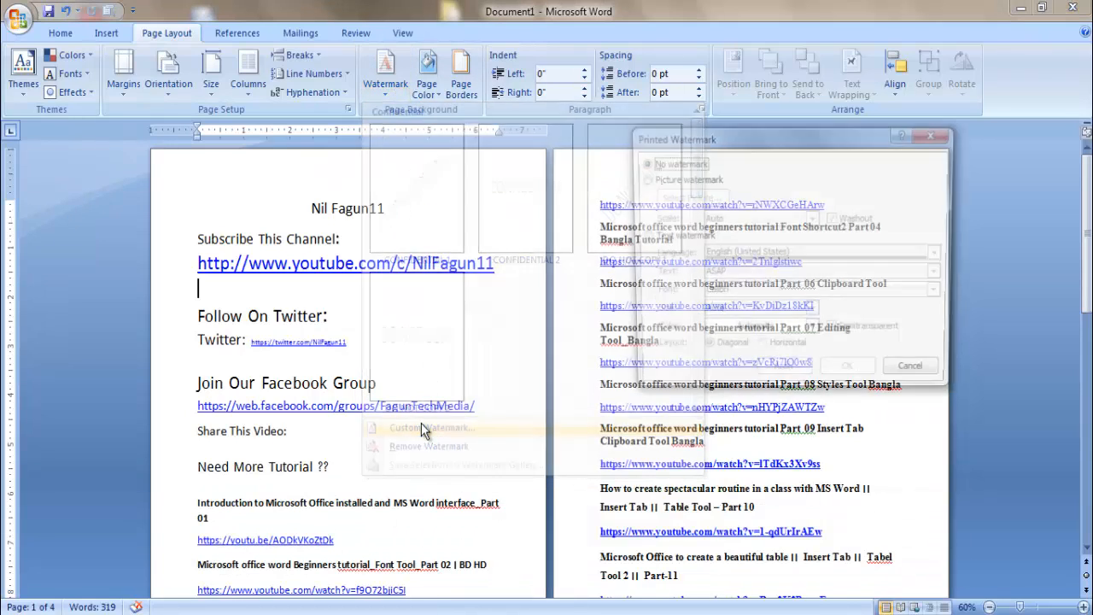
{"action": "left_click", "coordinate": [662, 185]}
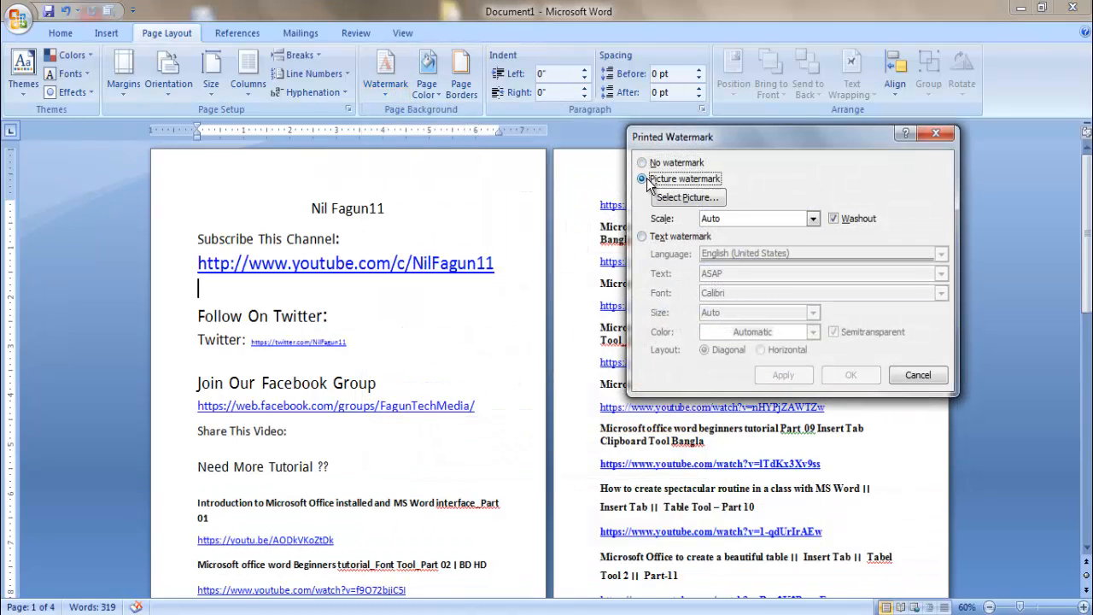
{"action": "left_click", "coordinate": [684, 198]}
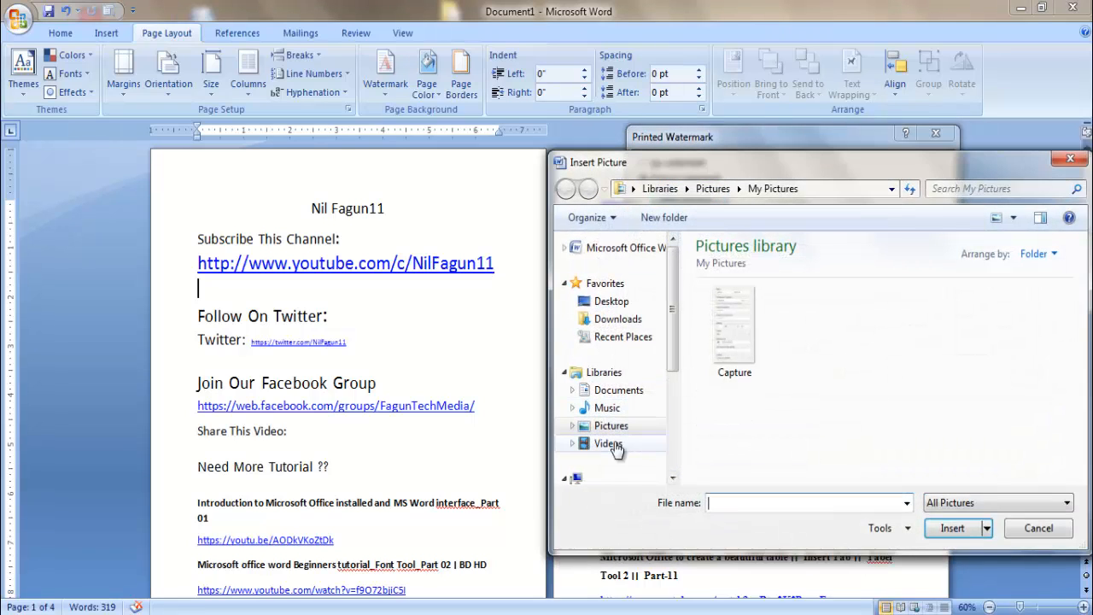
{"action": "left_click", "coordinate": [613, 426]}
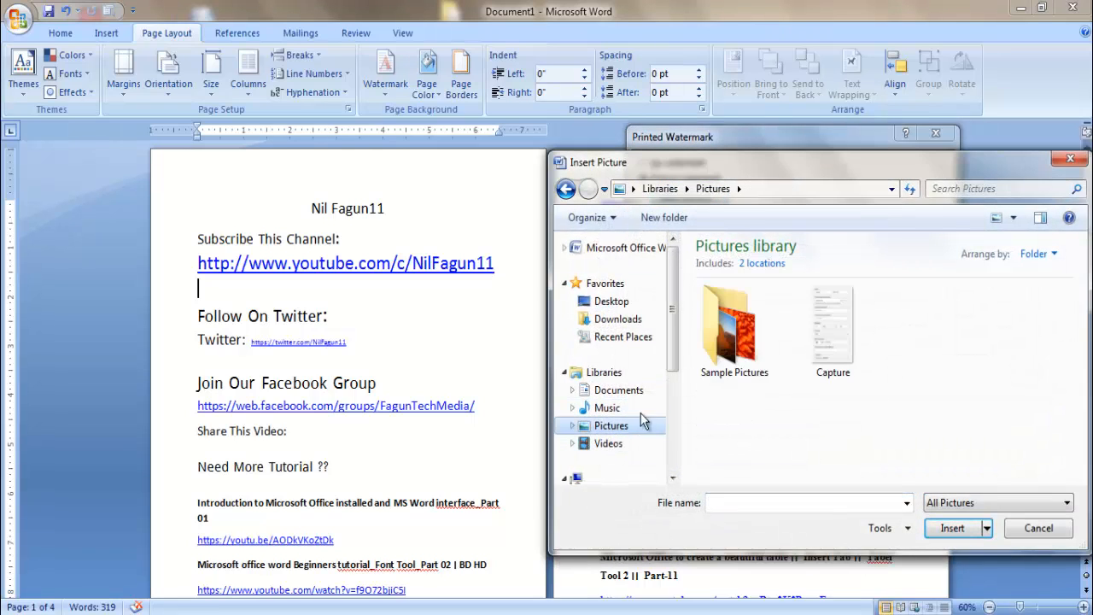
{"action": "double_click", "coordinate": [743, 343]}
{"action": "left_click", "coordinate": [928, 406]}
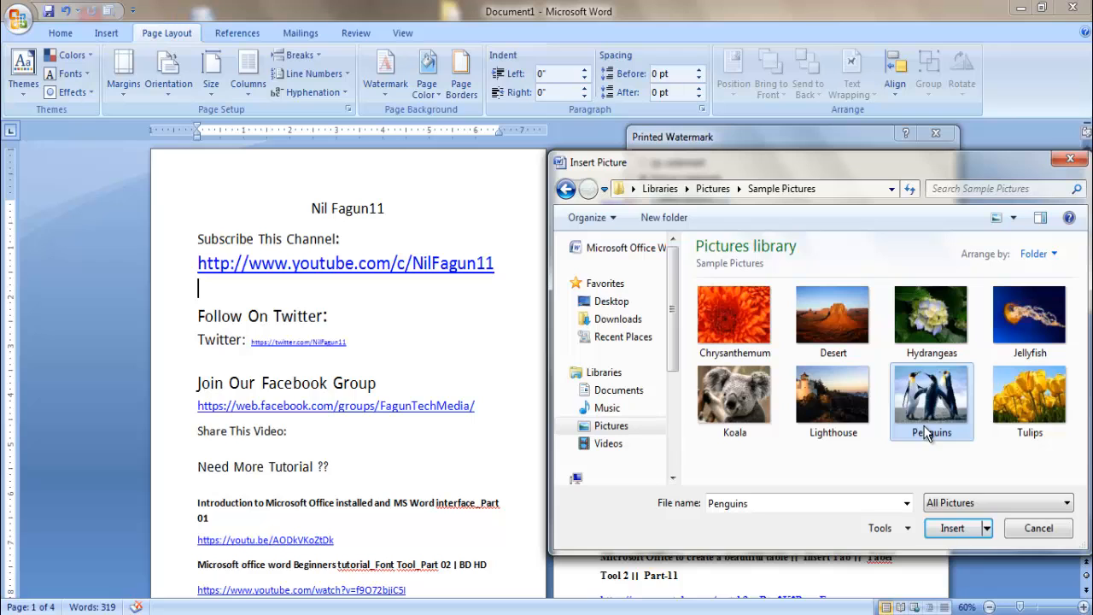
{"action": "left_click", "coordinate": [952, 531]}
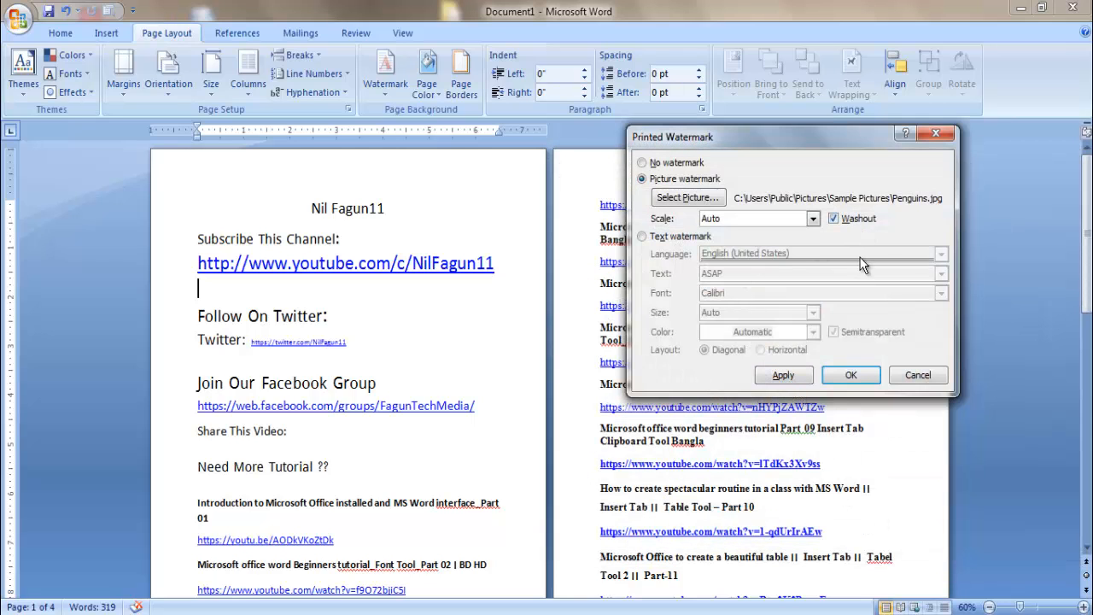
{"action": "left_click", "coordinate": [851, 375]}
{"action": "scroll", "coordinate": [342, 363], "scroll_direction": "down", "scroll_amount": 5}
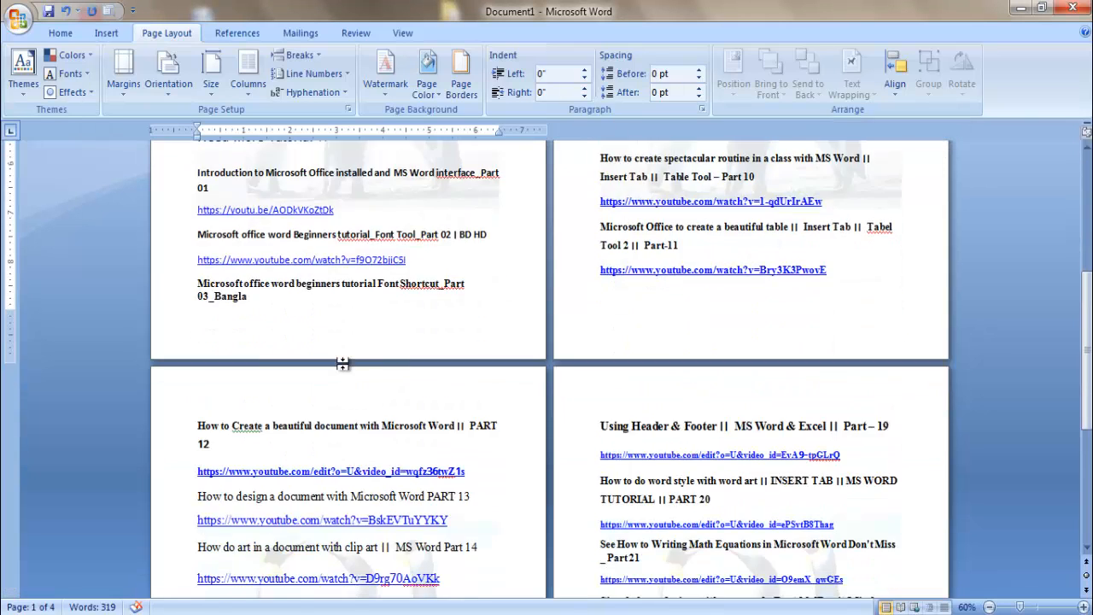
{"action": "scroll", "coordinate": [341, 363], "scroll_direction": "down", "scroll_amount": 4}
{"action": "scroll", "coordinate": [673, 416], "scroll_direction": "up", "scroll_amount": 1}
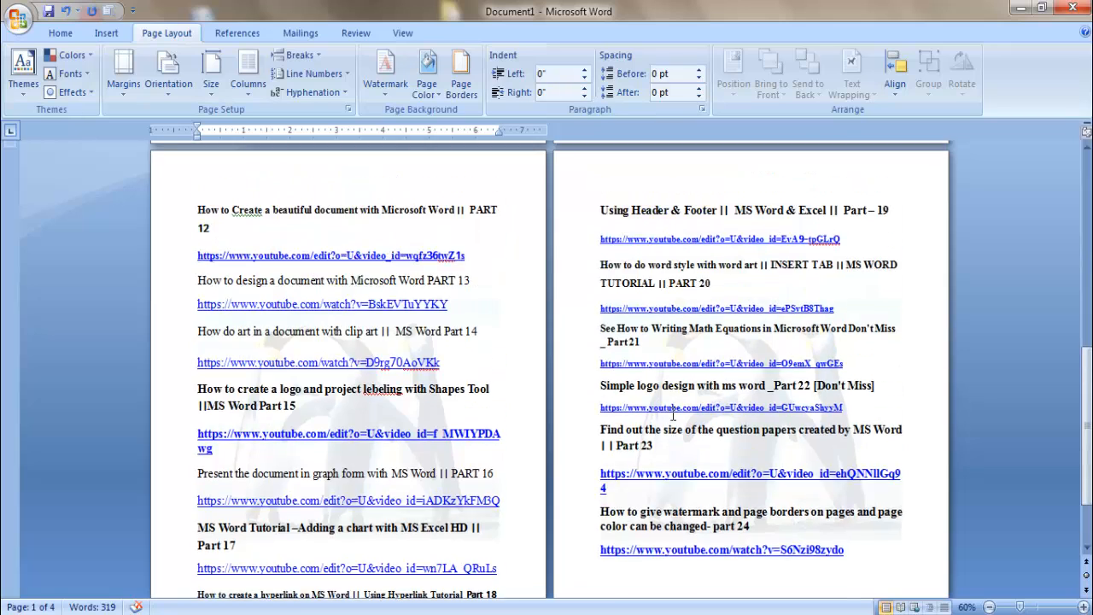
{"action": "scroll", "coordinate": [448, 420], "scroll_direction": "up", "scroll_amount": 10}
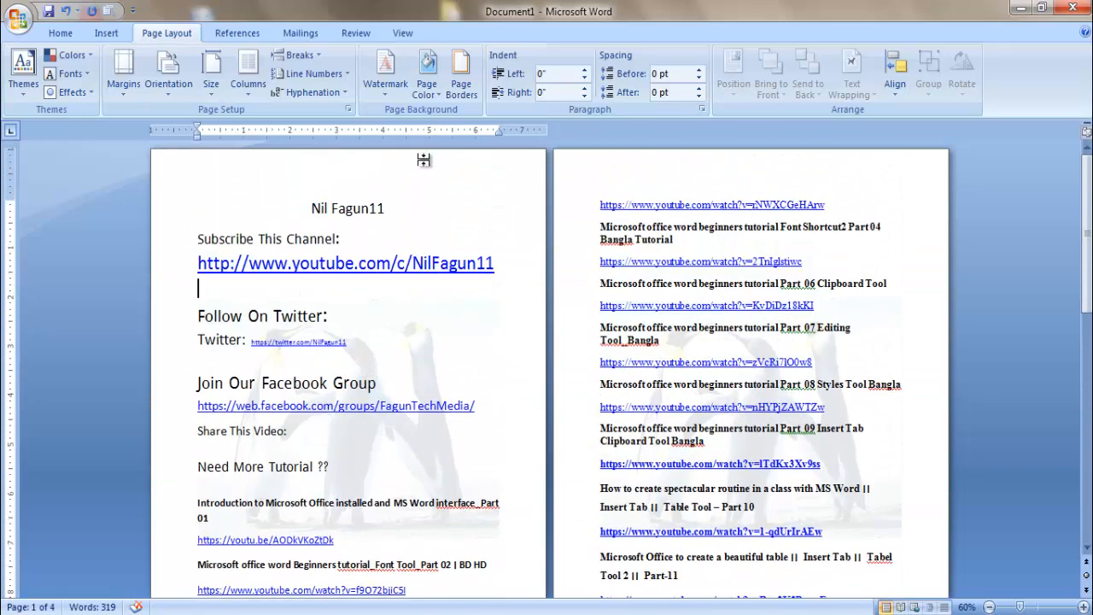
Open the page header for editing and move the Penguins watermark up the page, just below the header area.
{"action": "left_click", "coordinate": [392, 91]}
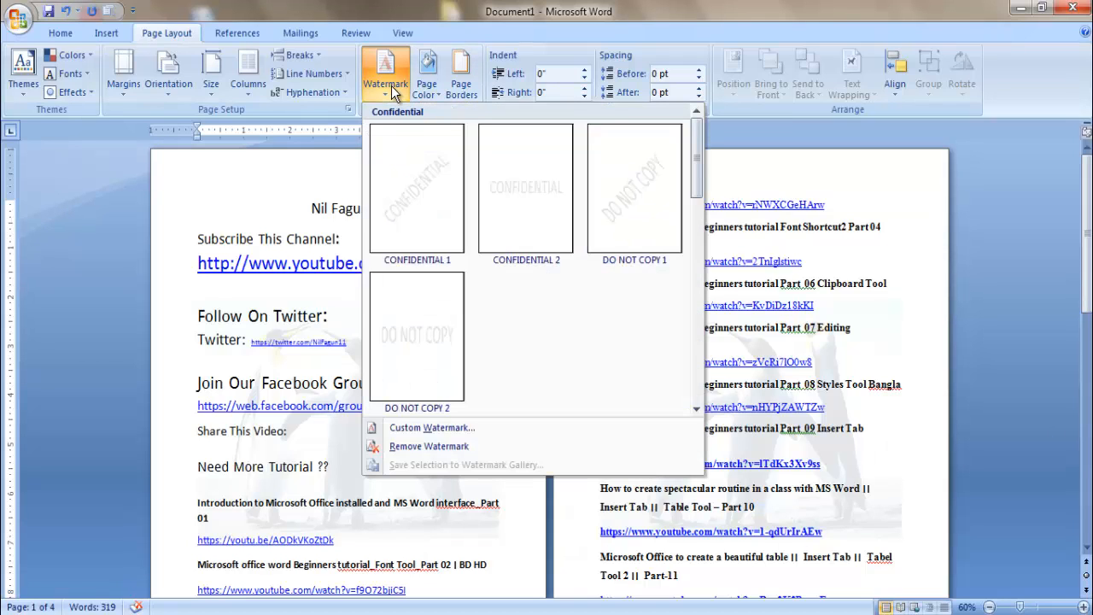
{"action": "left_click", "coordinate": [768, 336]}
{"action": "double_click", "coordinate": [424, 174]}
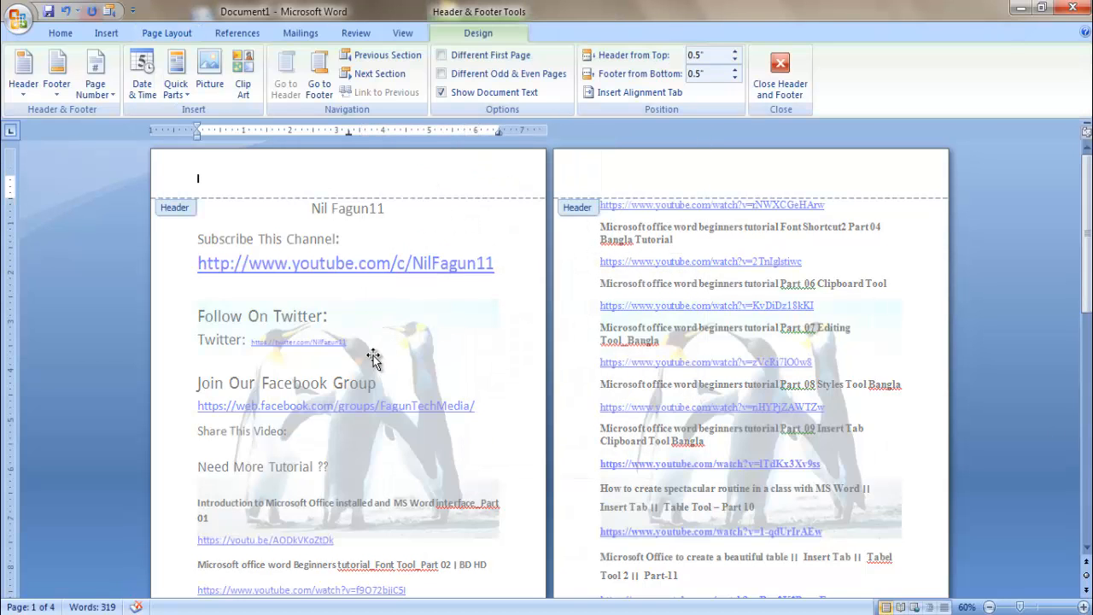
{"action": "left_click", "coordinate": [369, 371]}
{"action": "left_click", "coordinate": [369, 370]}
{"action": "left_click_drag", "start_coordinate": [374, 360], "coordinate": [379, 311]}
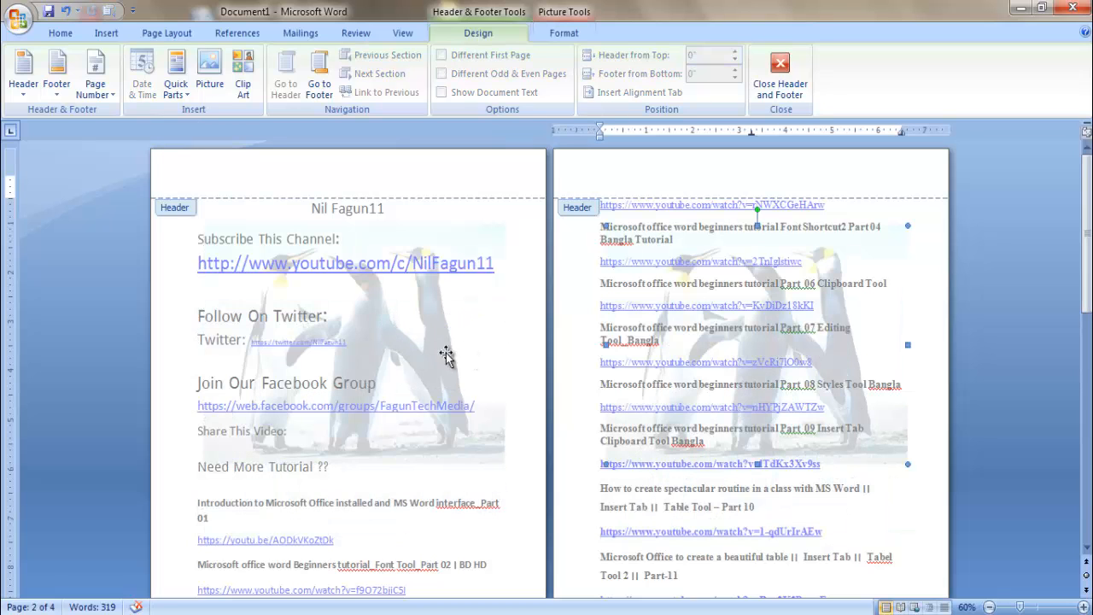
Shrink the Penguins watermark to about two-thirds of its size, move it to the page's upper-left edge, and return to the document body.
{"action": "left_click", "coordinate": [375, 350]}
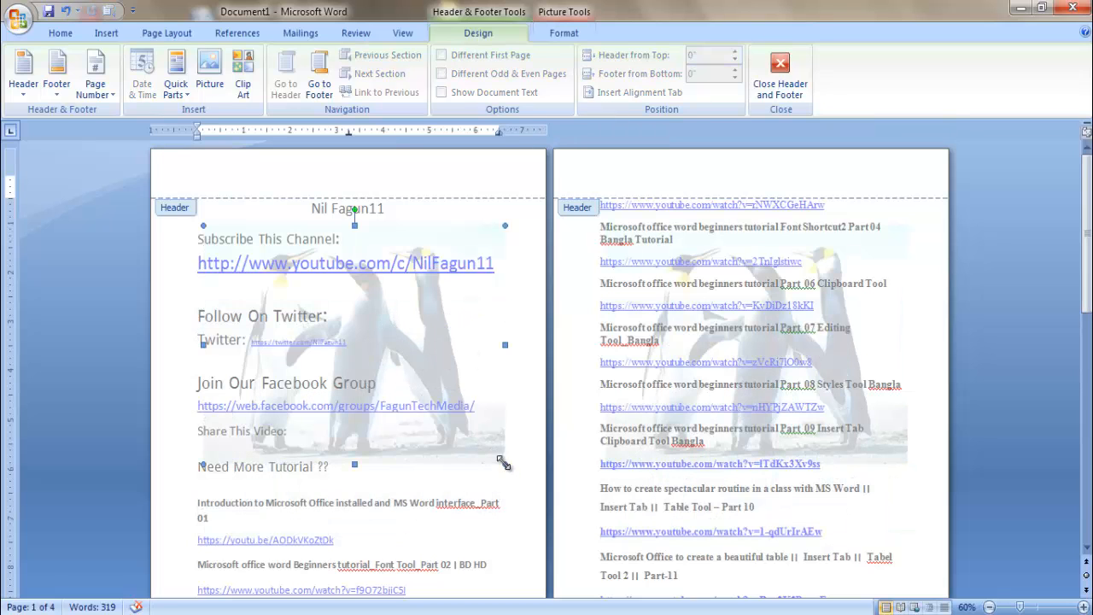
{"action": "left_click_drag", "start_coordinate": [504, 463], "coordinate": [405, 338]}
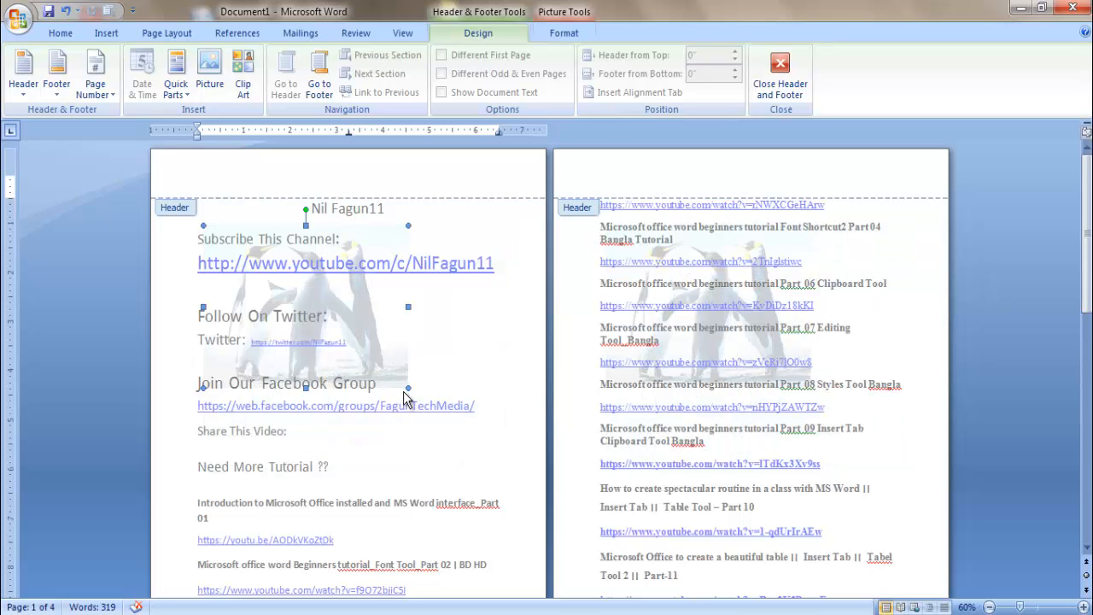
{"action": "left_click_drag", "start_coordinate": [404, 385], "coordinate": [352, 365]}
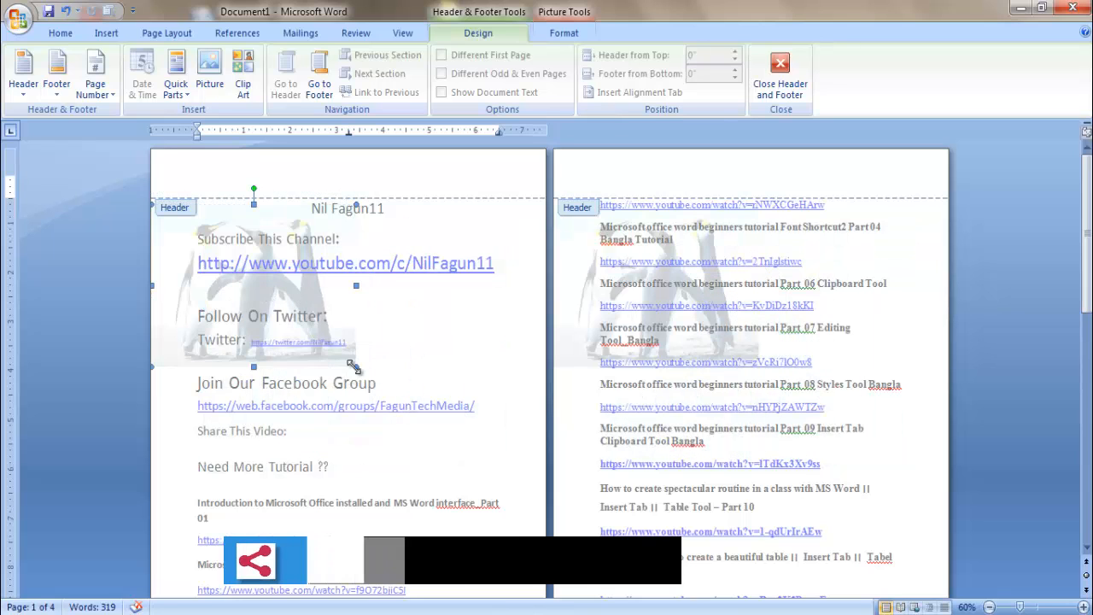
{"action": "double_click", "coordinate": [486, 331]}
Check the size and position of the Penguins watermark on all four pages of the document.
{"action": "scroll", "coordinate": [381, 360], "scroll_direction": "down", "scroll_amount": 2}
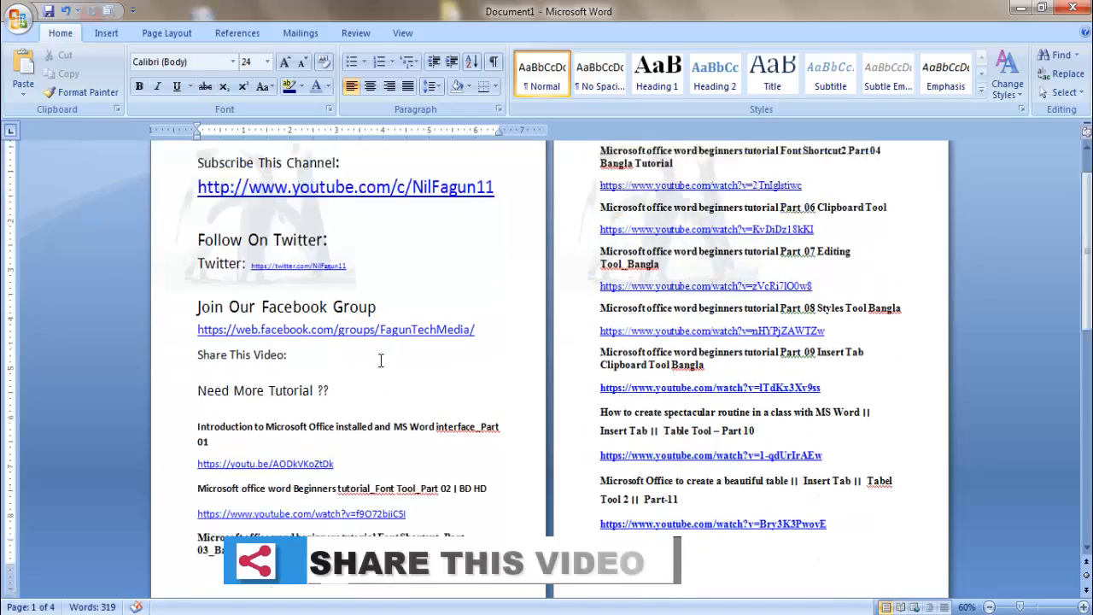
{"action": "scroll", "coordinate": [380, 360], "scroll_direction": "down", "scroll_amount": 15}
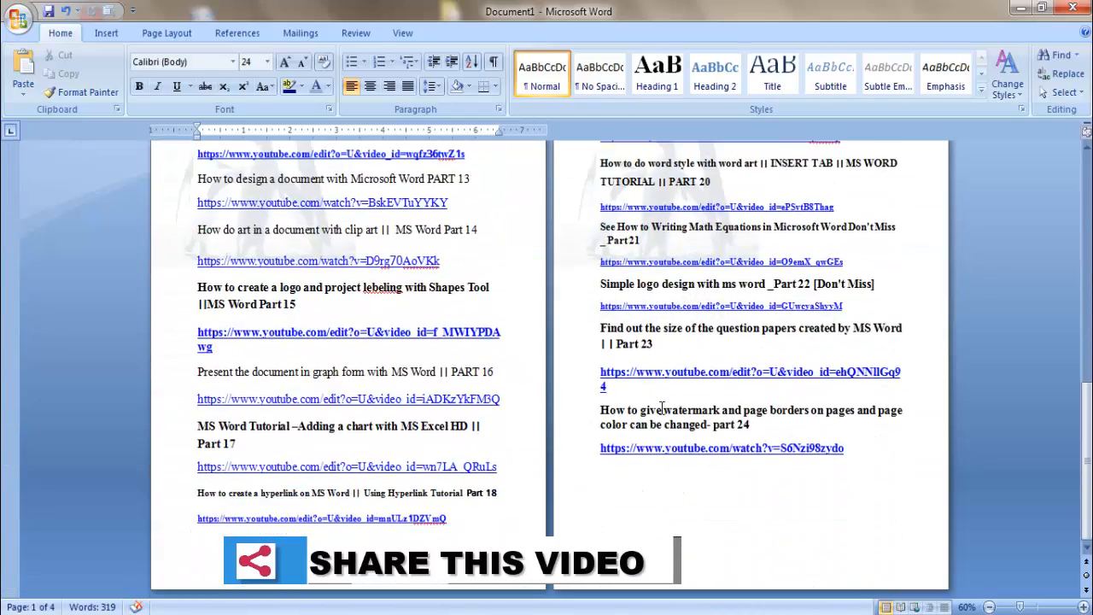
{"action": "scroll", "coordinate": [662, 408], "scroll_direction": "up", "scroll_amount": 15}
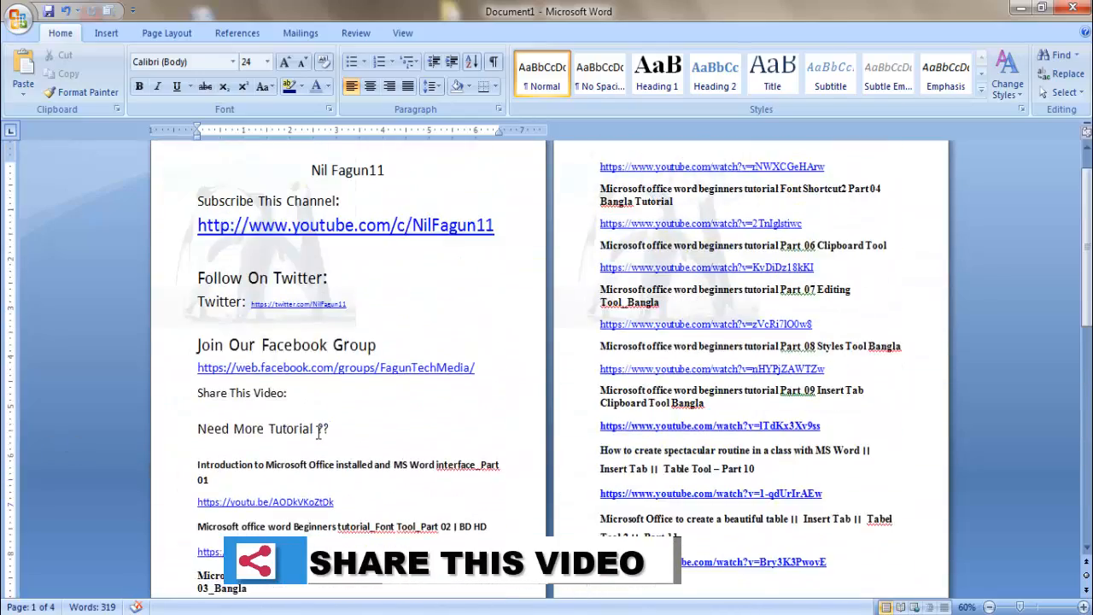
{"action": "scroll", "coordinate": [319, 431], "scroll_direction": "up", "scroll_amount": 1}
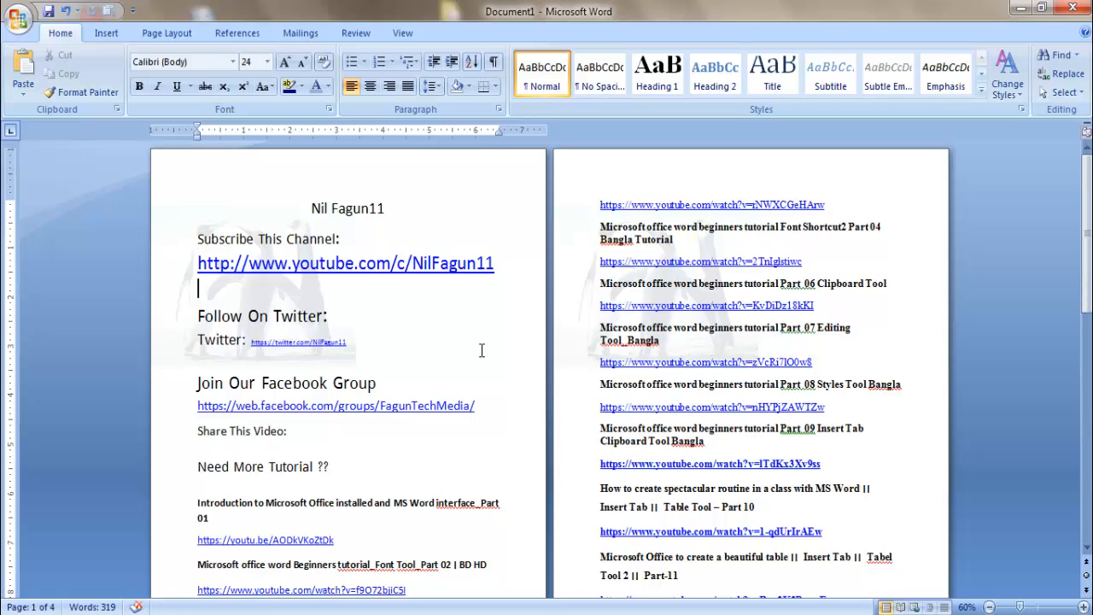
{"action": "scroll", "coordinate": [482, 350], "scroll_direction": "down", "scroll_amount": 8}
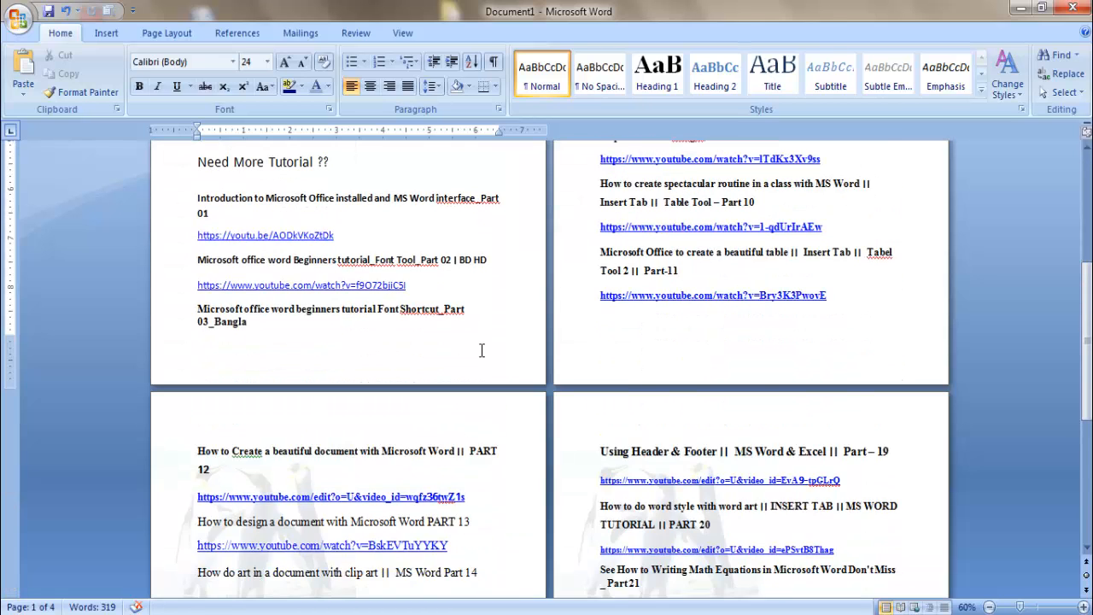
{"action": "scroll", "coordinate": [481, 350], "scroll_direction": "down", "scroll_amount": 5}
{"action": "scroll", "coordinate": [481, 352], "scroll_direction": "up", "scroll_amount": 4}
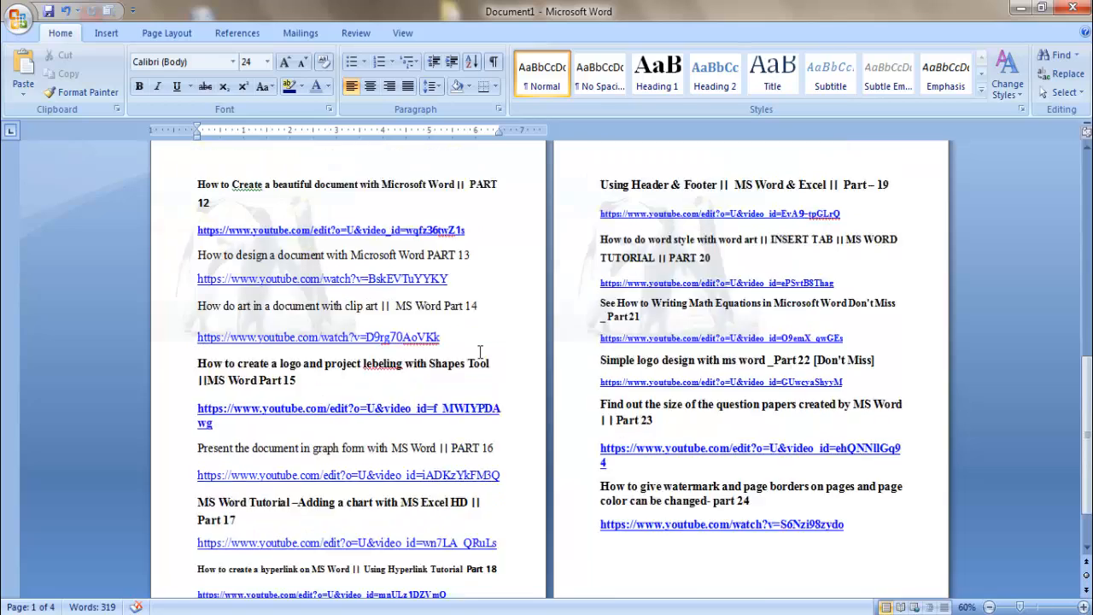
{"action": "scroll", "coordinate": [480, 351], "scroll_direction": "up", "scroll_amount": 8}
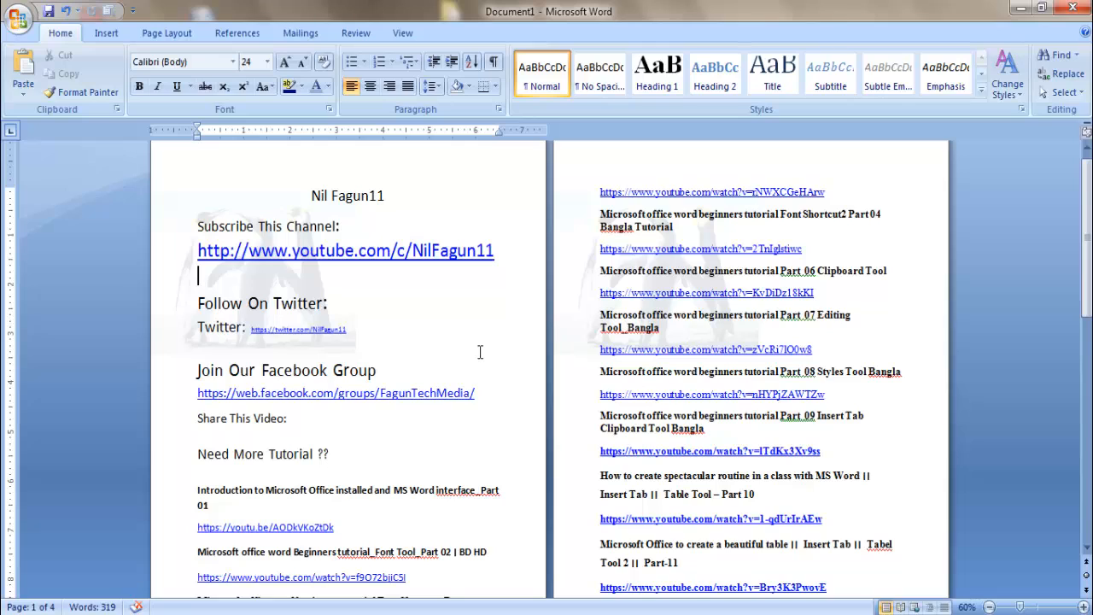
{"action": "scroll", "coordinate": [479, 352], "scroll_direction": "up", "scroll_amount": 1}
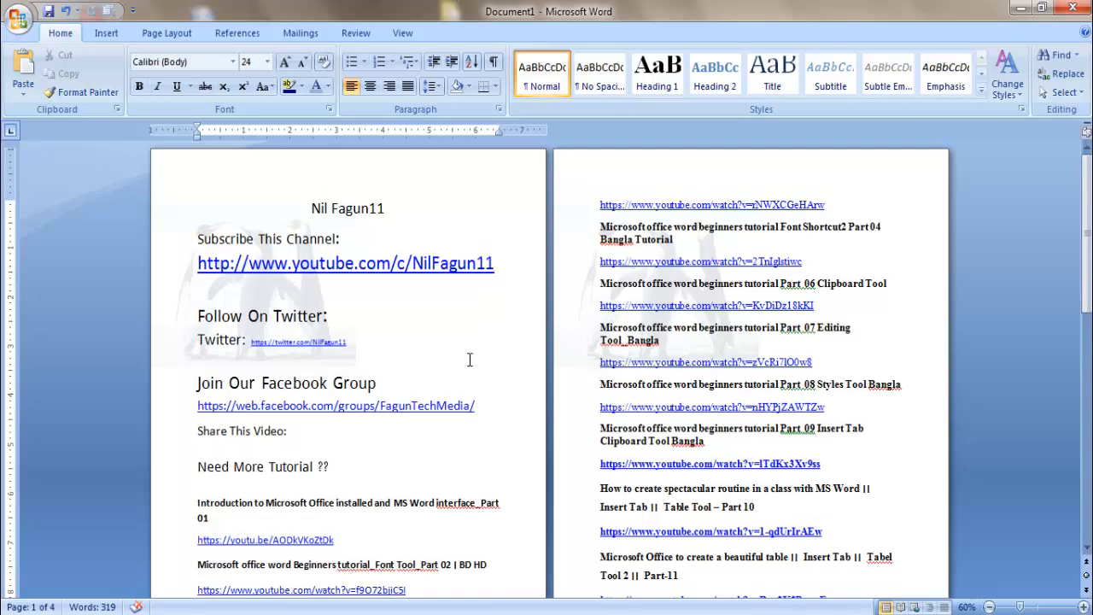